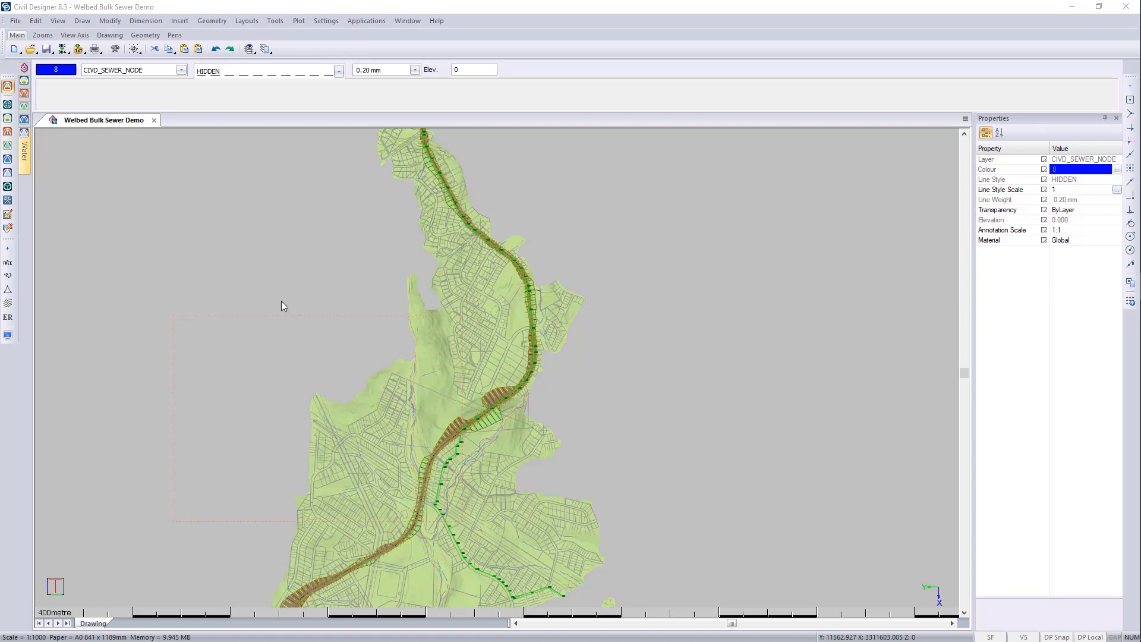
- Start a new untitled sheet file with a blank A0 page in SheetFile Editor Mode
{"action": "left_click", "coordinate": [7, 216]}
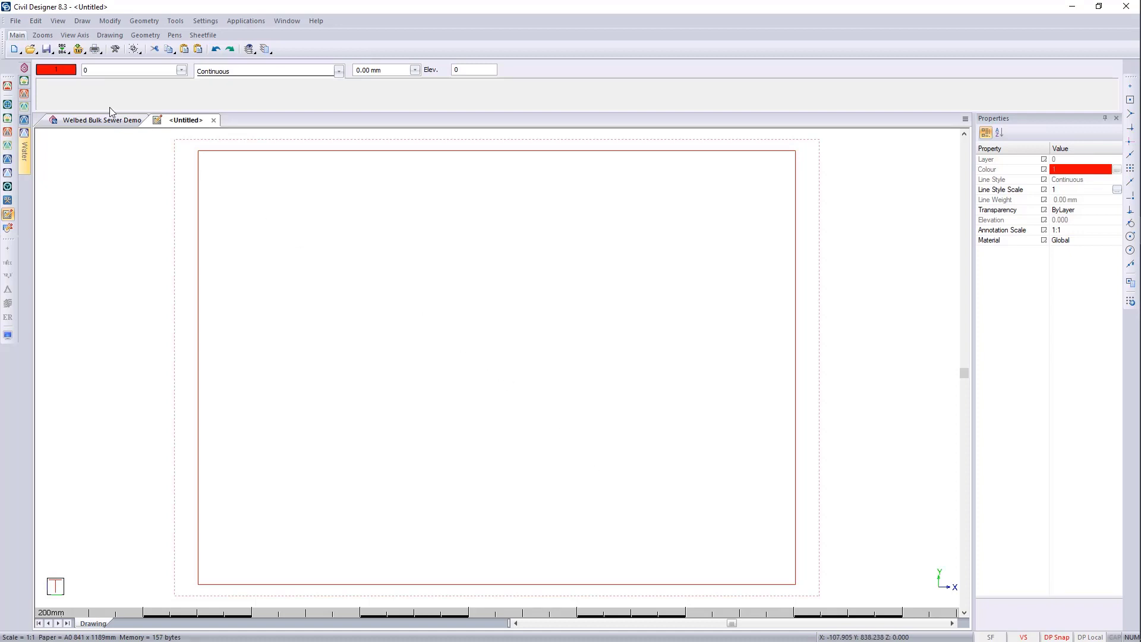
- Load the Sewer Longsection sheet file from Knowledge Base Software > SheetFiles
{"action": "left_click", "coordinate": [14, 21]}
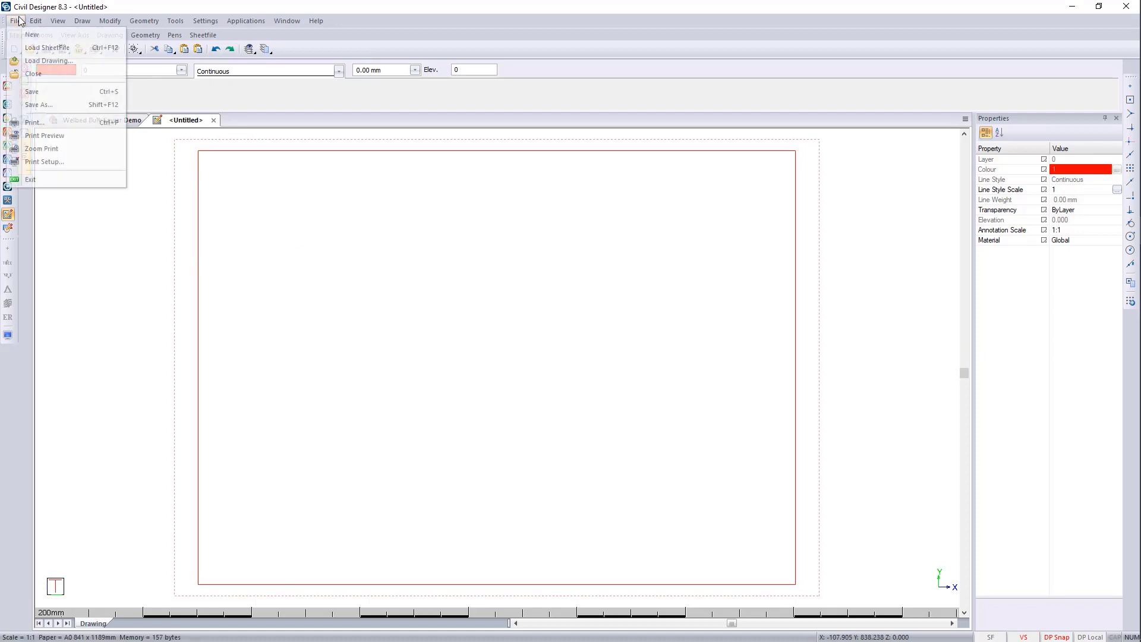
{"action": "left_click", "coordinate": [37, 47]}
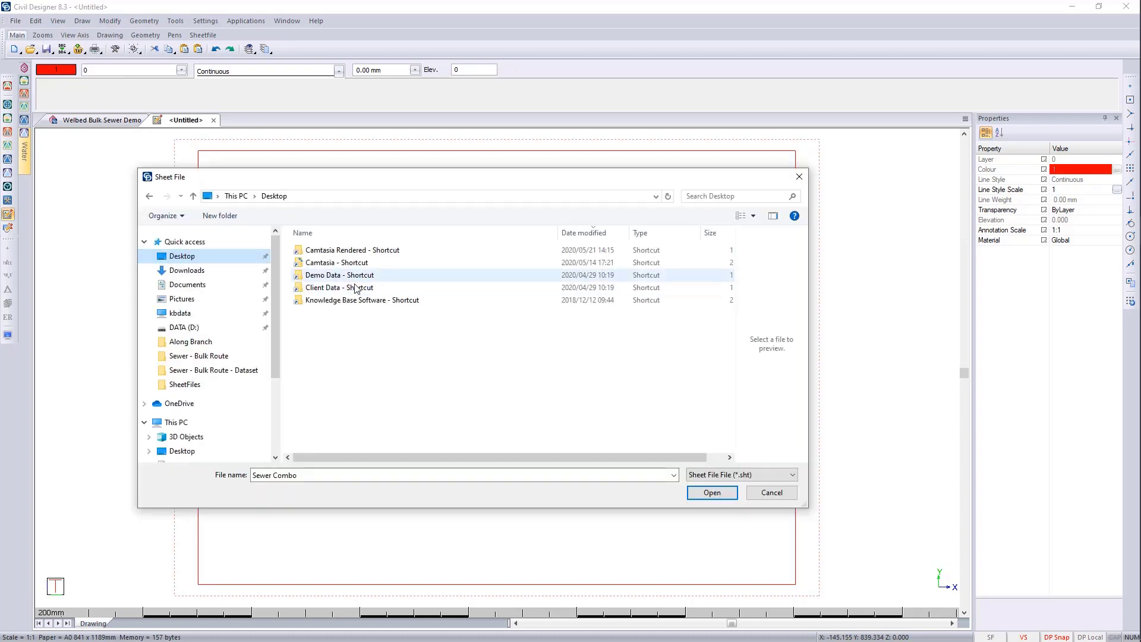
{"action": "double_click", "coordinate": [405, 302]}
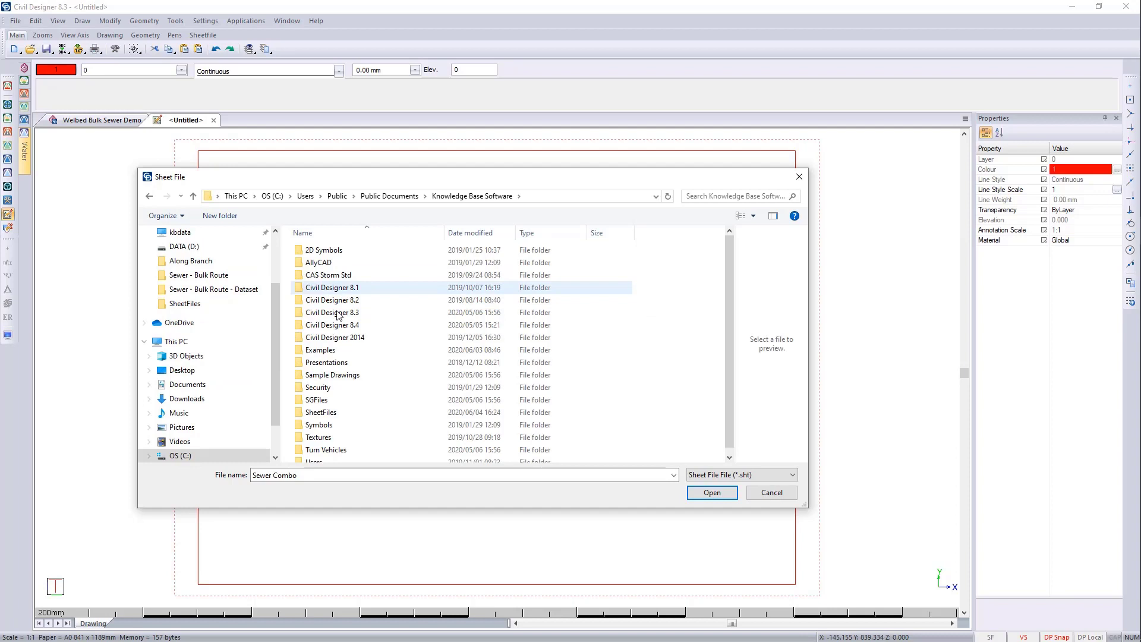
{"action": "double_click", "coordinate": [337, 412]}
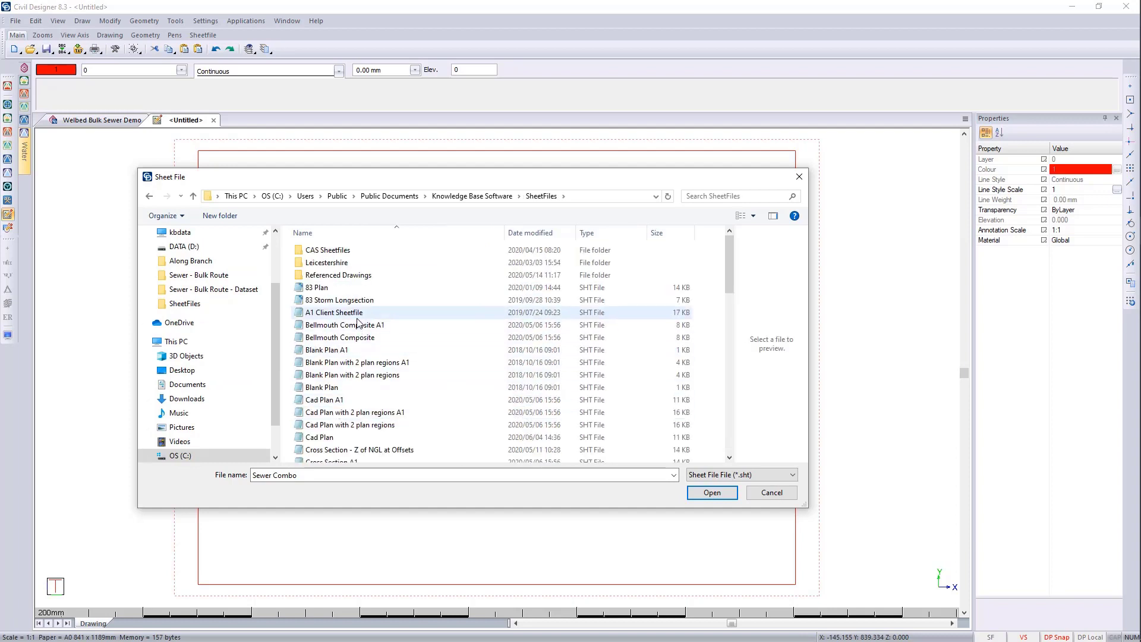
{"action": "left_click", "coordinate": [357, 314]}
{"action": "key", "text": "s"}
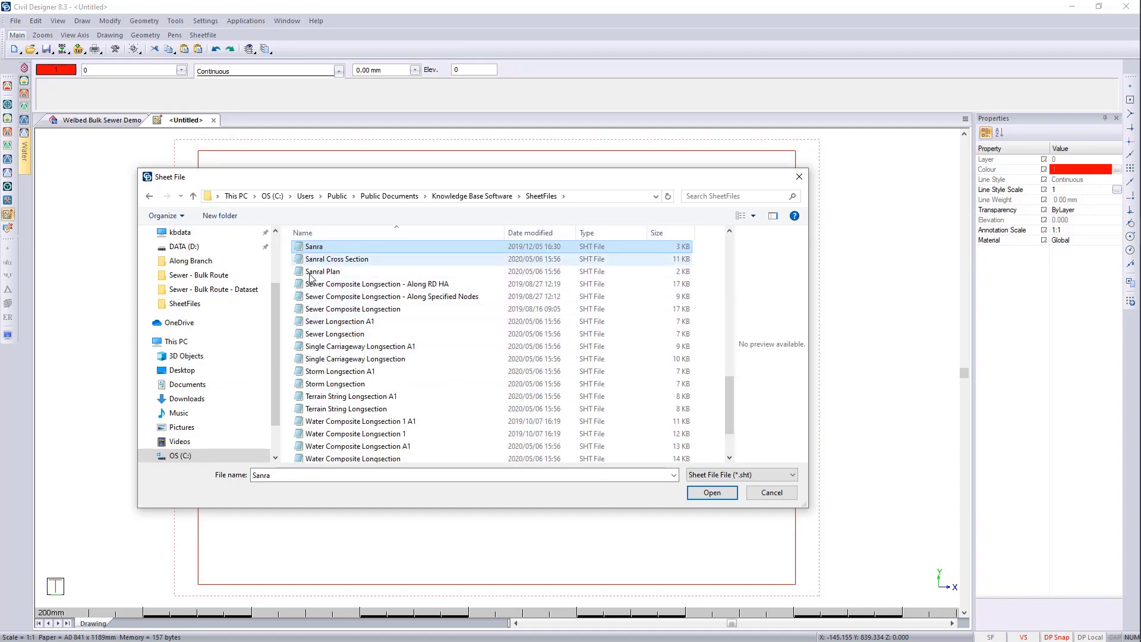
{"action": "left_click", "coordinate": [330, 334]}
{"action": "left_click", "coordinate": [712, 493]}
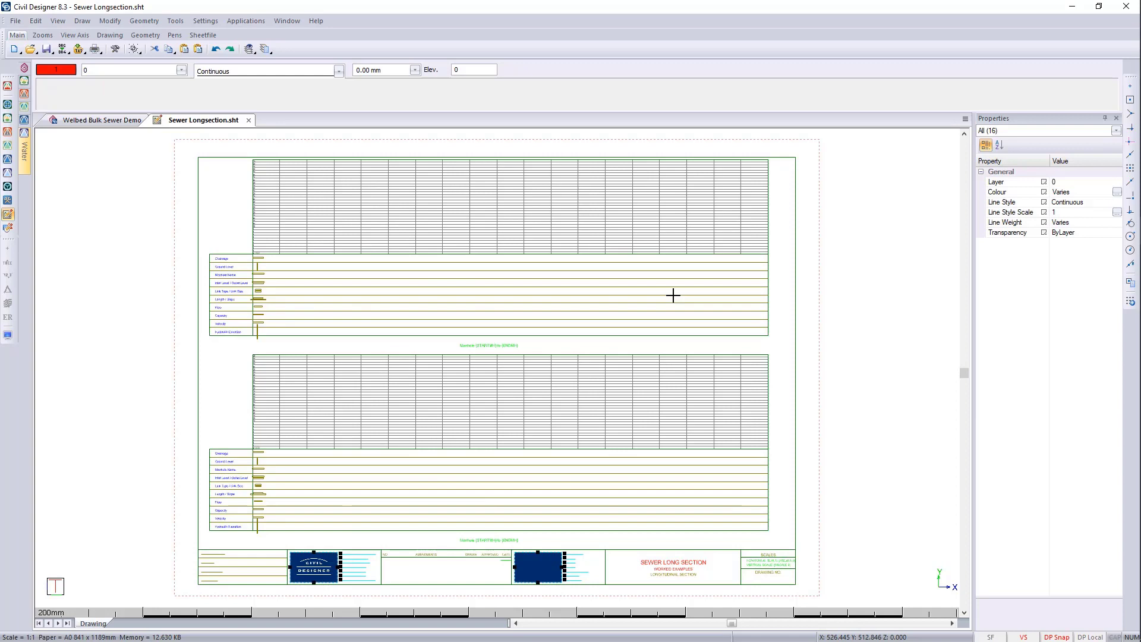
- Stretch the Long-Section Region's top edge down to the sheet's middle line
{"action": "left_click", "coordinate": [247, 546]}
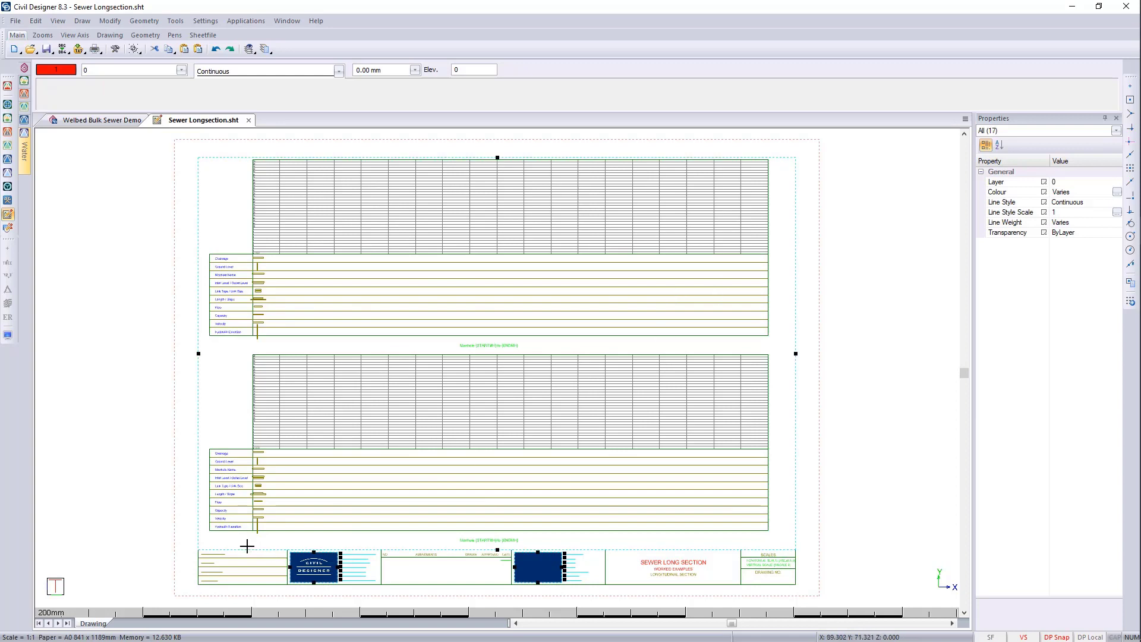
{"action": "left_click", "coordinate": [250, 550]}
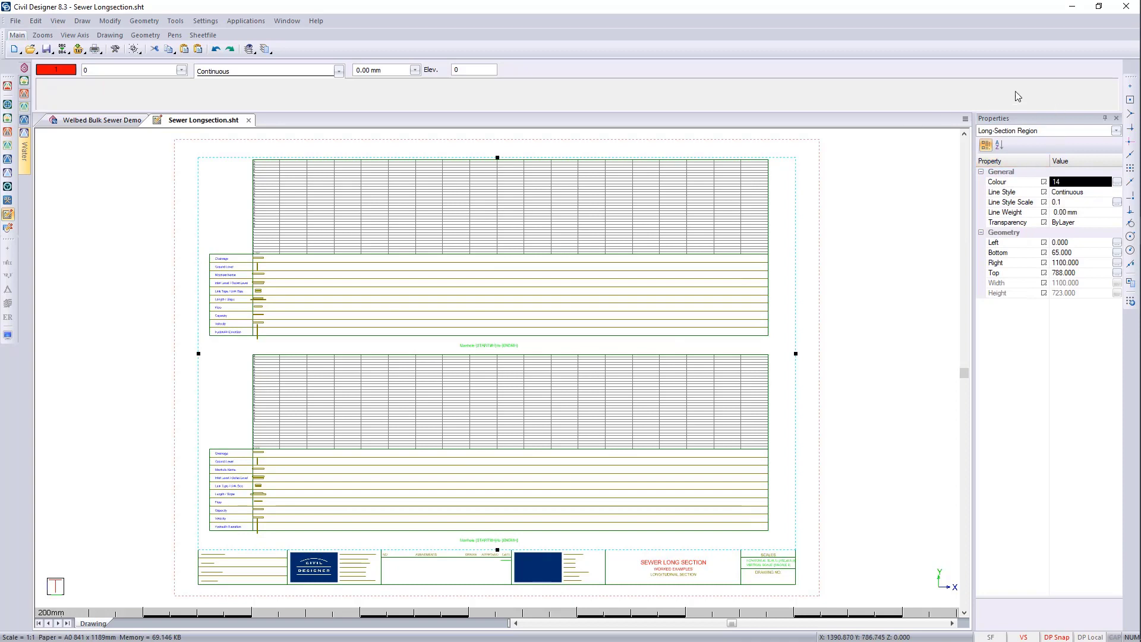
{"action": "left_click", "coordinate": [496, 157]}
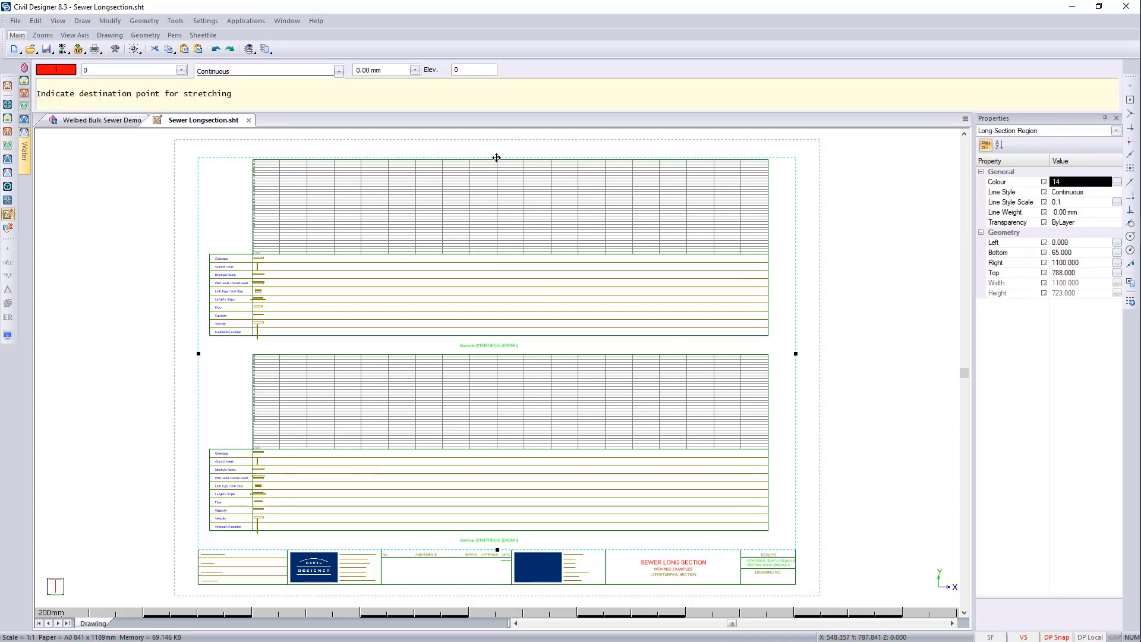
{"action": "left_click", "coordinate": [239, 352]}
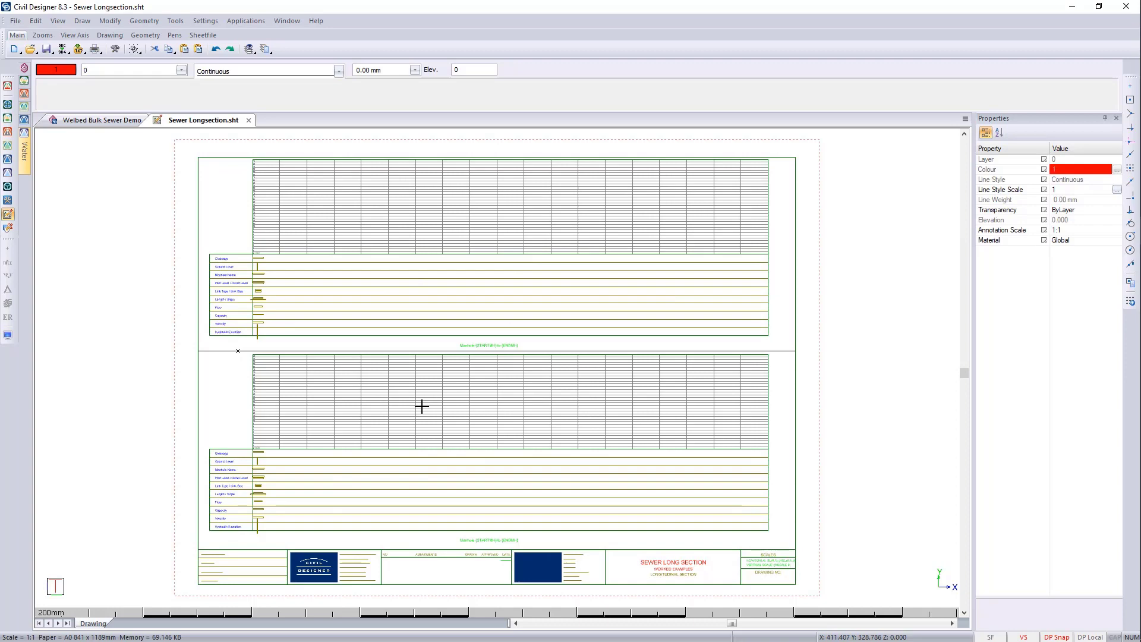
- In Save As, browse to Demo Data > 2020 Demo Data > Sewer Demos > Sewer - Bulk Route > Sheetfiles > Along Branch
{"action": "left_click", "coordinate": [15, 22]}
{"action": "left_click", "coordinate": [38, 104]}
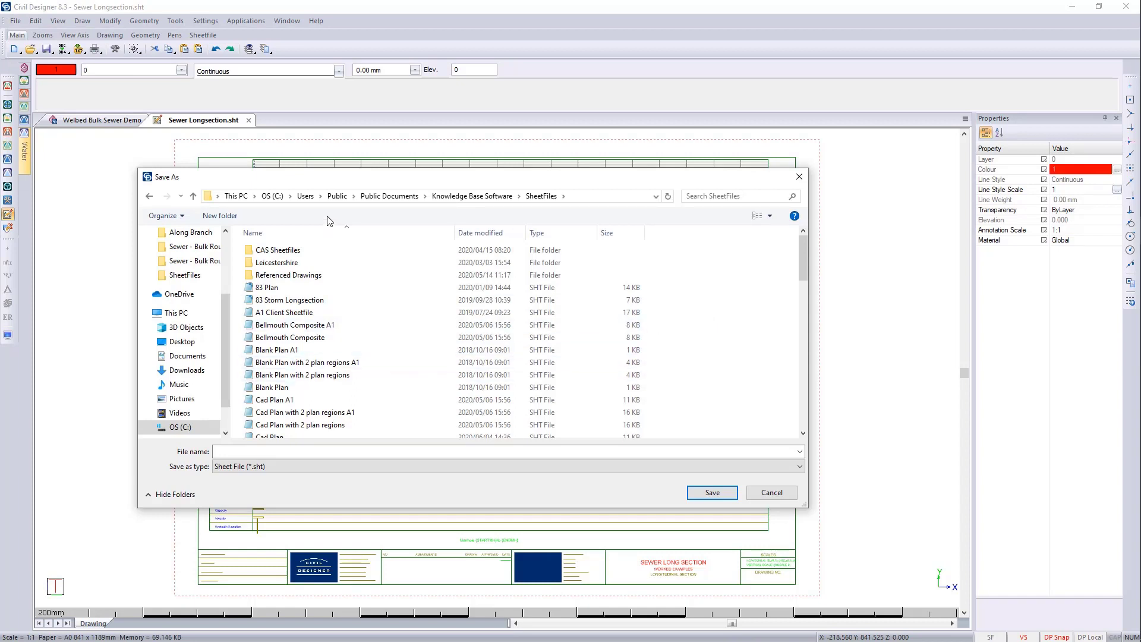
{"action": "scroll", "coordinate": [178, 270], "scroll_direction": "up", "scroll_amount": 3}
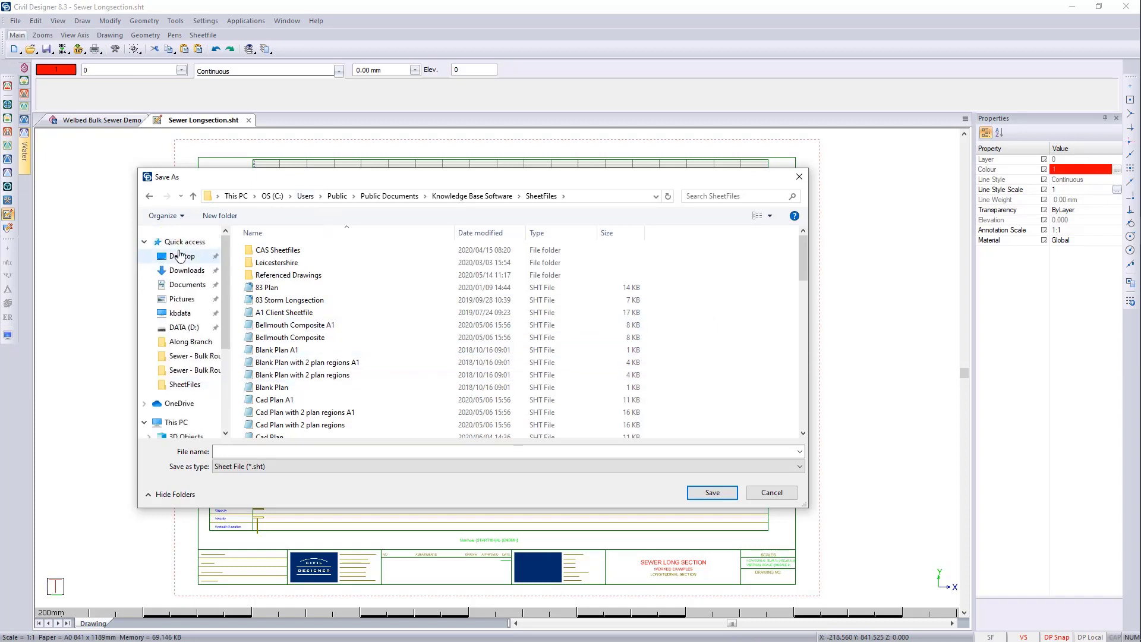
{"action": "left_click", "coordinate": [188, 259]}
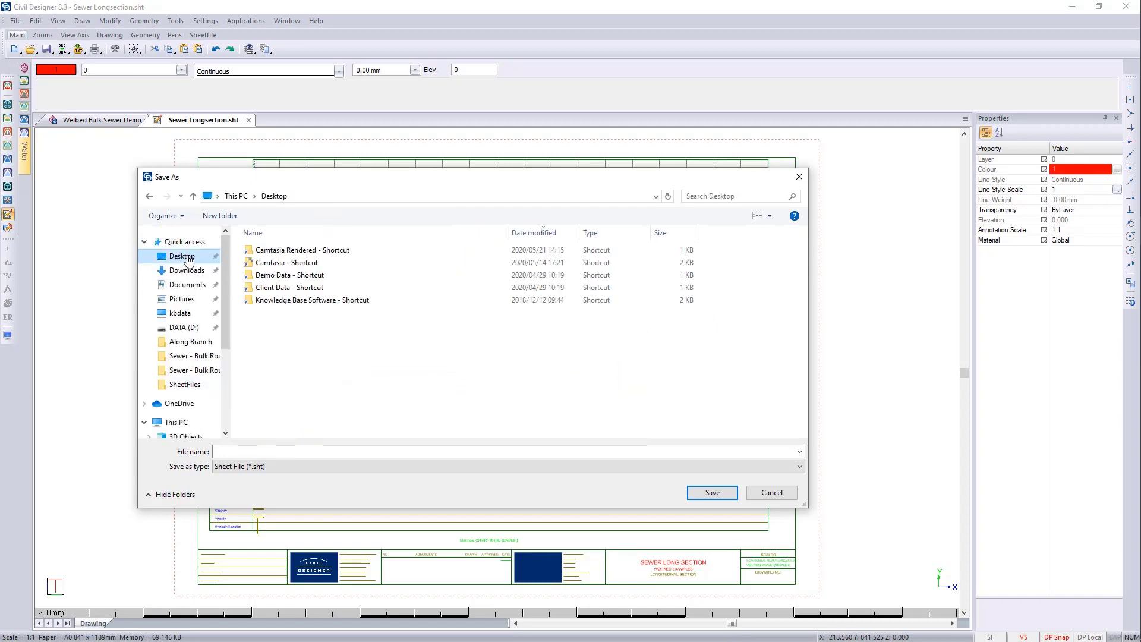
{"action": "double_click", "coordinate": [302, 277]}
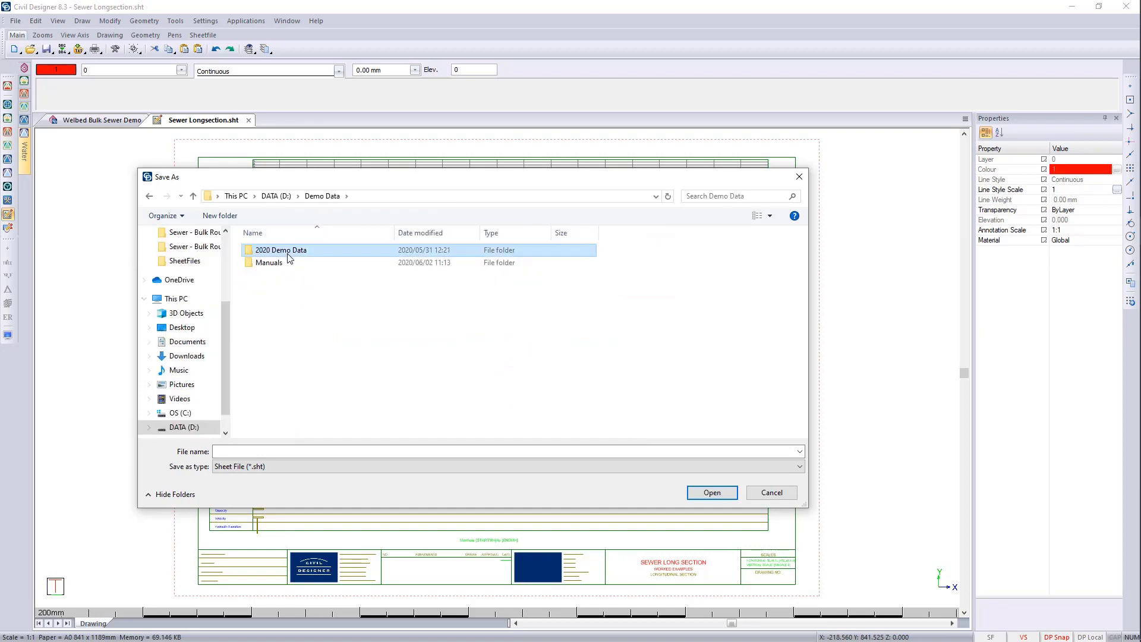
{"action": "double_click", "coordinate": [285, 249]}
{"action": "double_click", "coordinate": [299, 300]}
{"action": "double_click", "coordinate": [285, 249]}
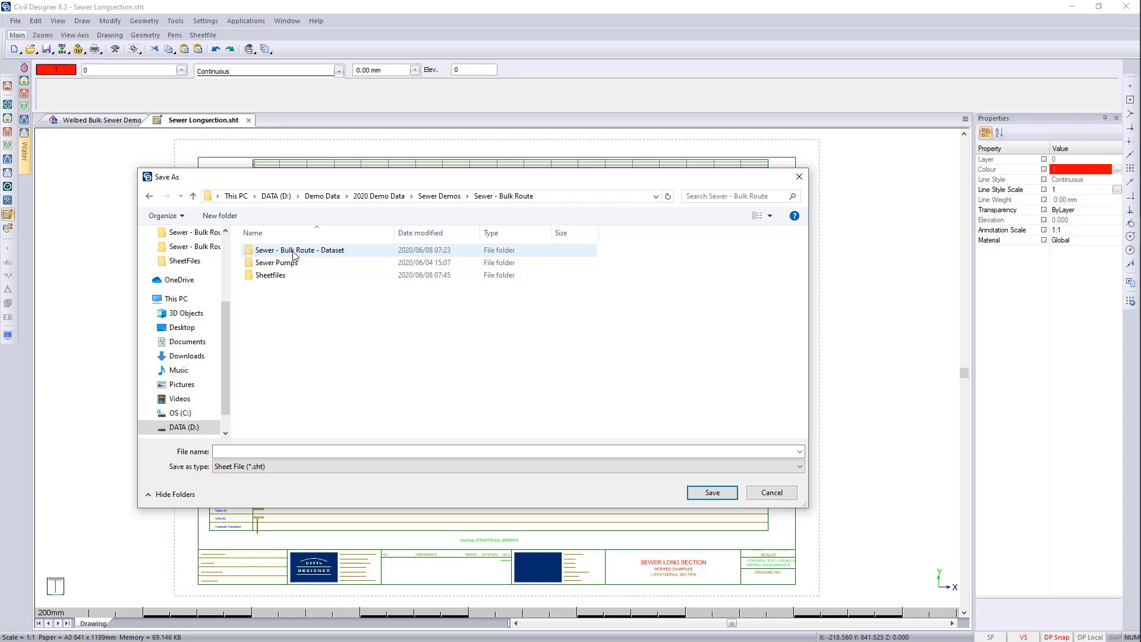
{"action": "left_click", "coordinate": [279, 276]}
{"action": "double_click", "coordinate": [279, 275]}
{"action": "double_click", "coordinate": [285, 250]}
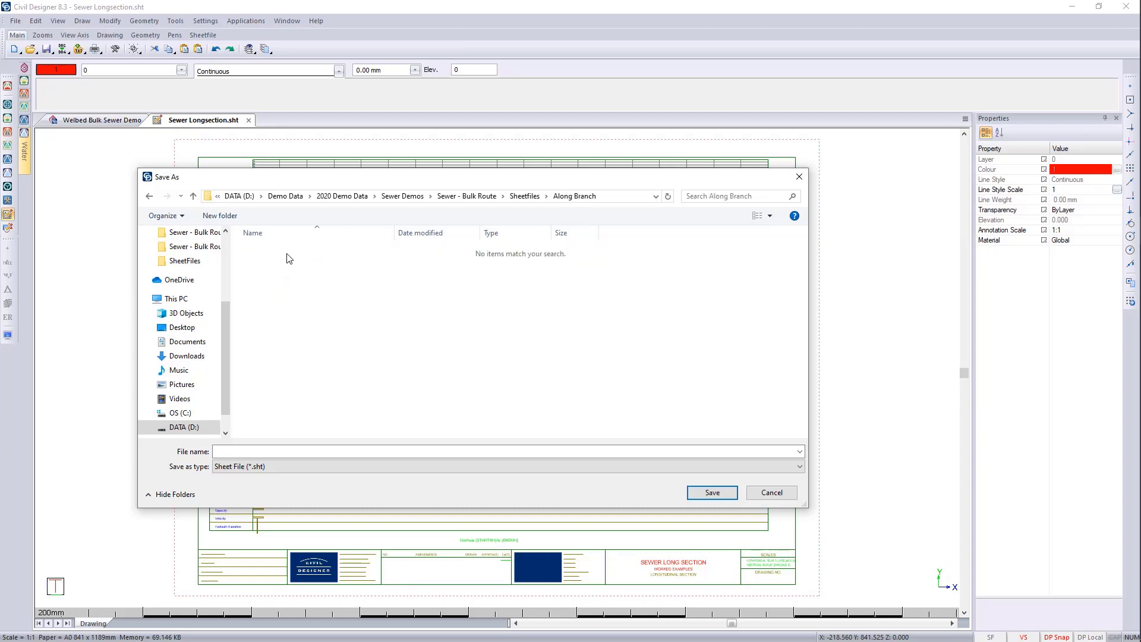
- Save the sheet there under the name 'Sewer Combo'
{"action": "left_click", "coordinate": [270, 453]}
{"action": "type", "text": "Sewe"}
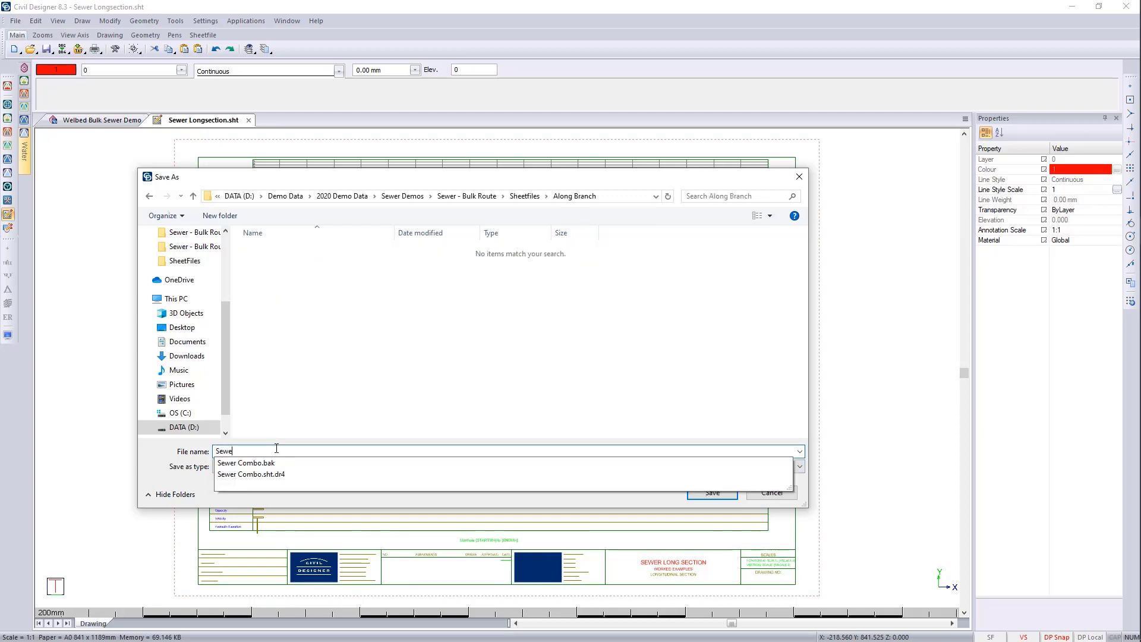
{"action": "type", "text": "r Combo"}
{"action": "left_click", "coordinate": [528, 407]}
{"action": "left_click", "coordinate": [711, 493]}
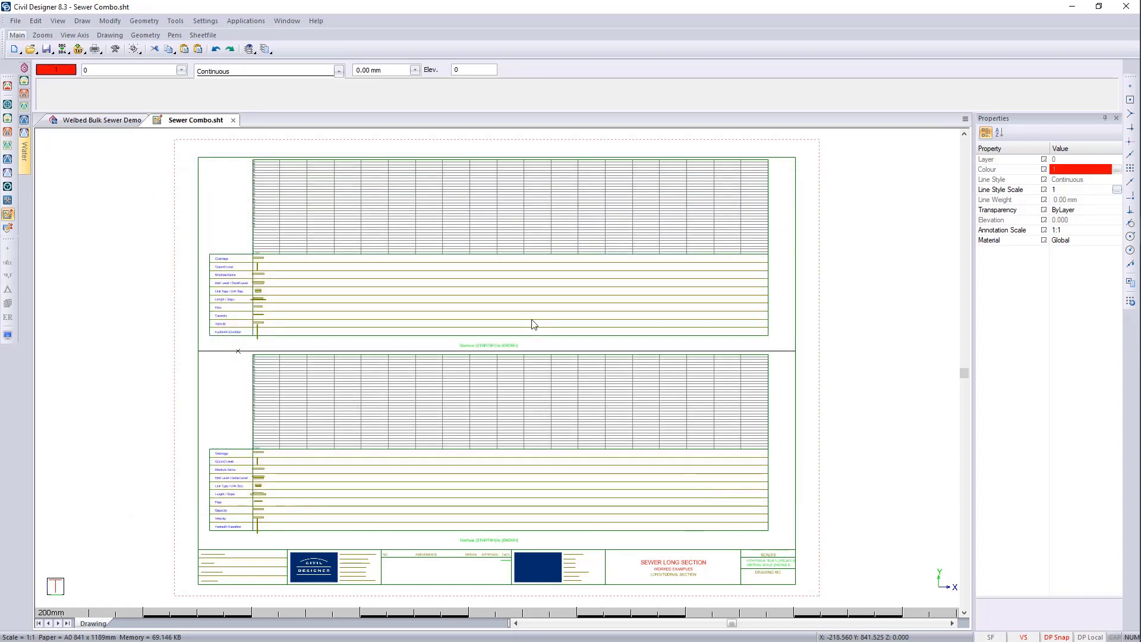
- Close Sewer Combo and reload Sewer Combo.sht from the Along Branch sheetfiles folder
{"action": "left_click", "coordinate": [234, 121]}
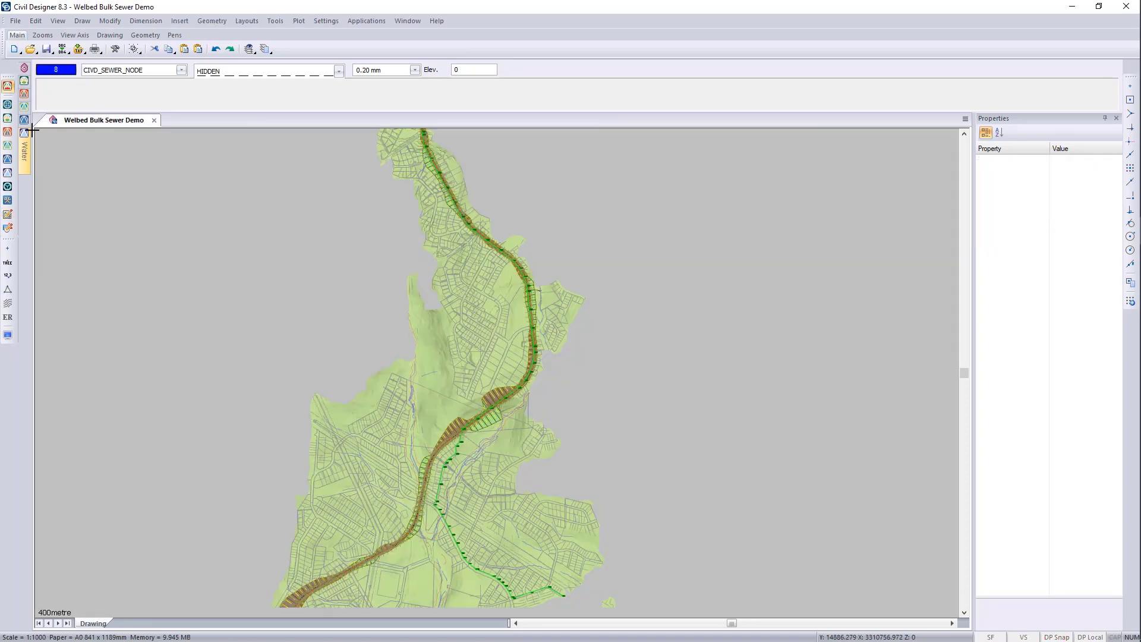
{"action": "left_click", "coordinate": [7, 215]}
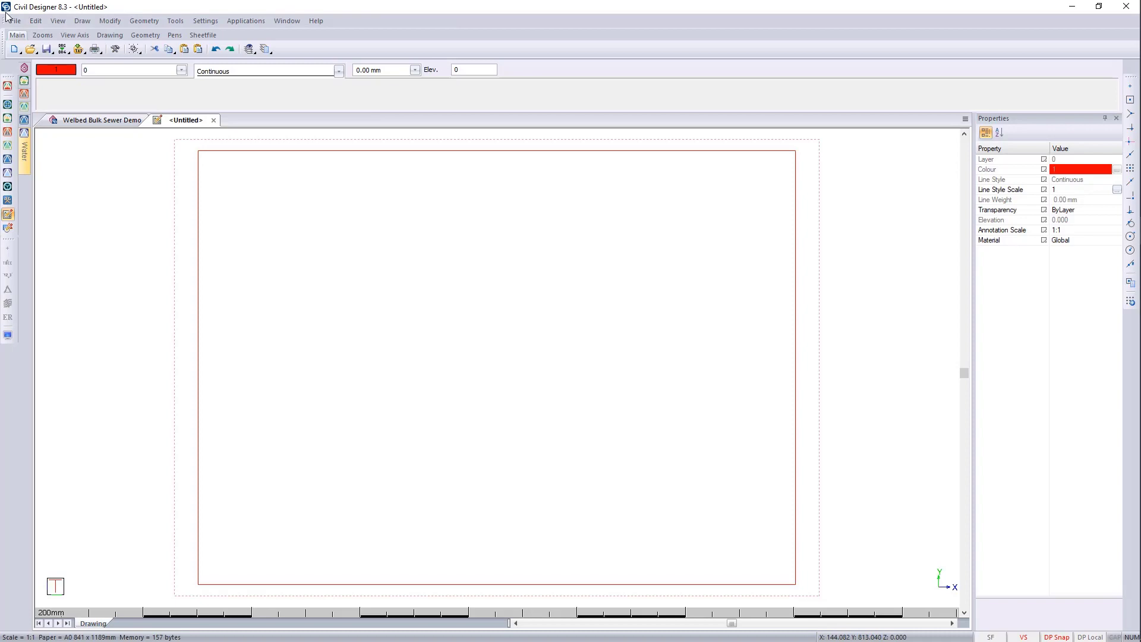
{"action": "left_click", "coordinate": [15, 21]}
{"action": "left_click", "coordinate": [40, 50]}
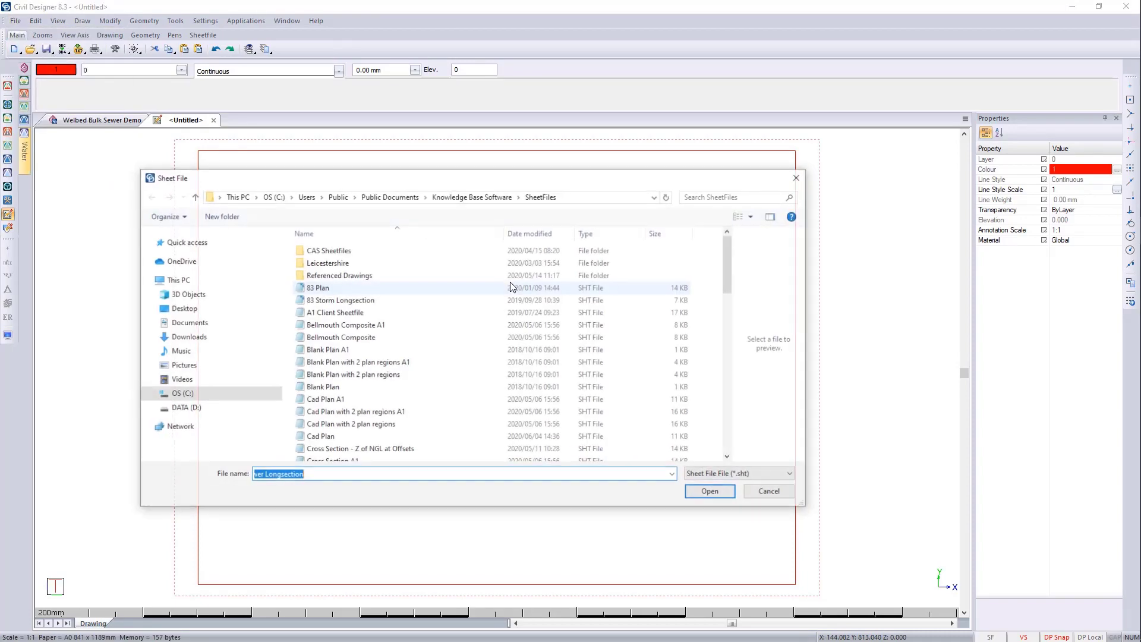
{"action": "scroll", "coordinate": [202, 268], "scroll_direction": "up", "scroll_amount": 2}
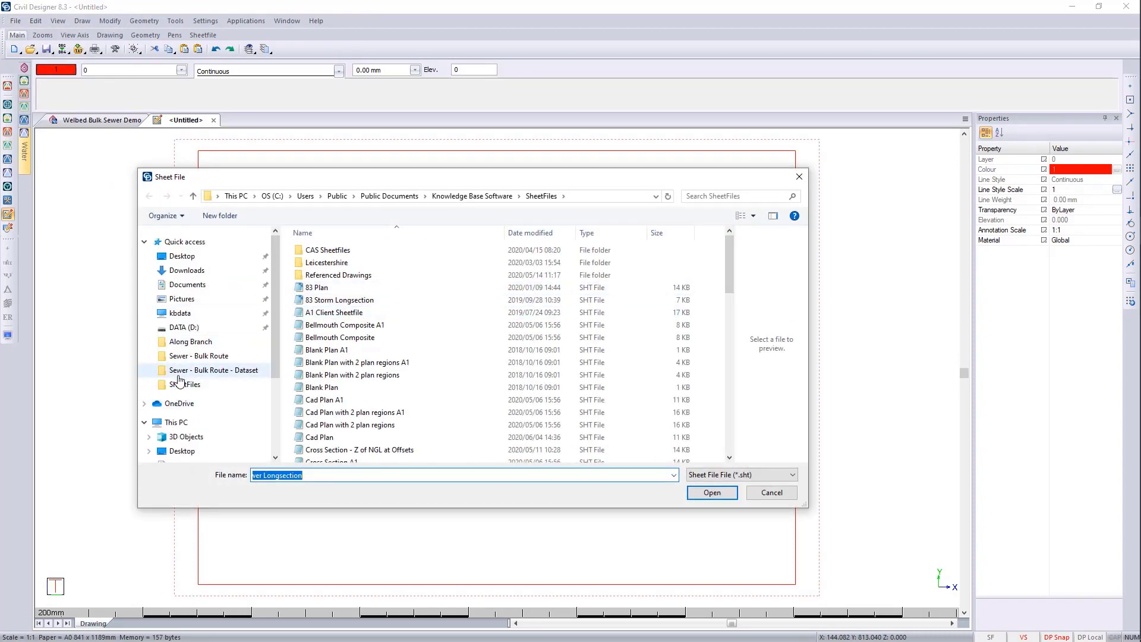
{"action": "left_click", "coordinate": [181, 357]}
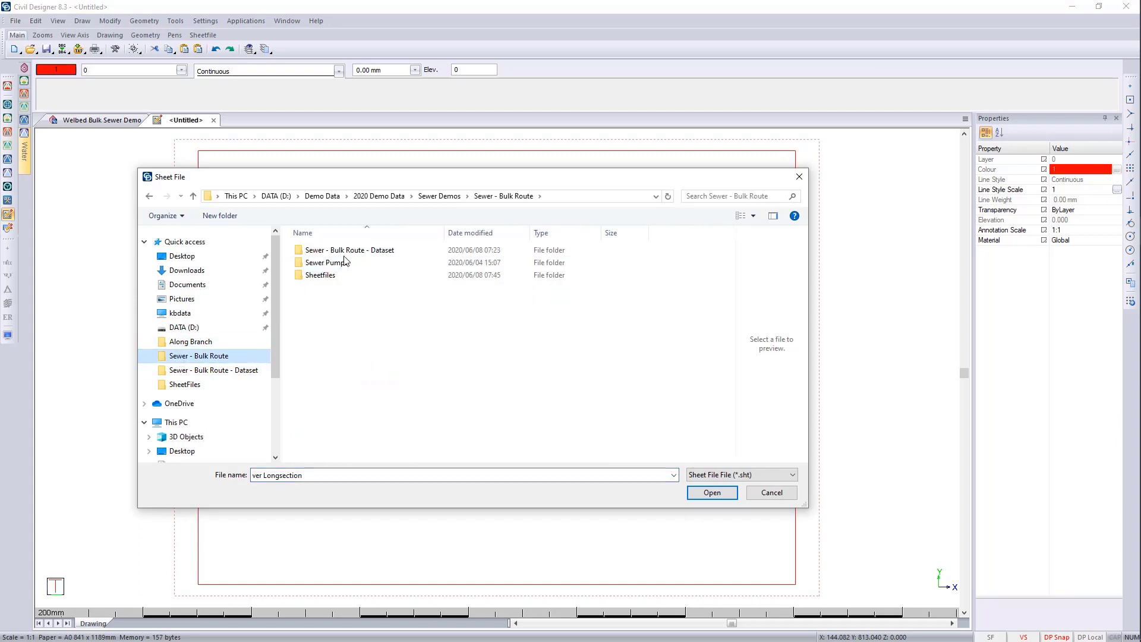
{"action": "double_click", "coordinate": [333, 274]}
{"action": "double_click", "coordinate": [345, 249]}
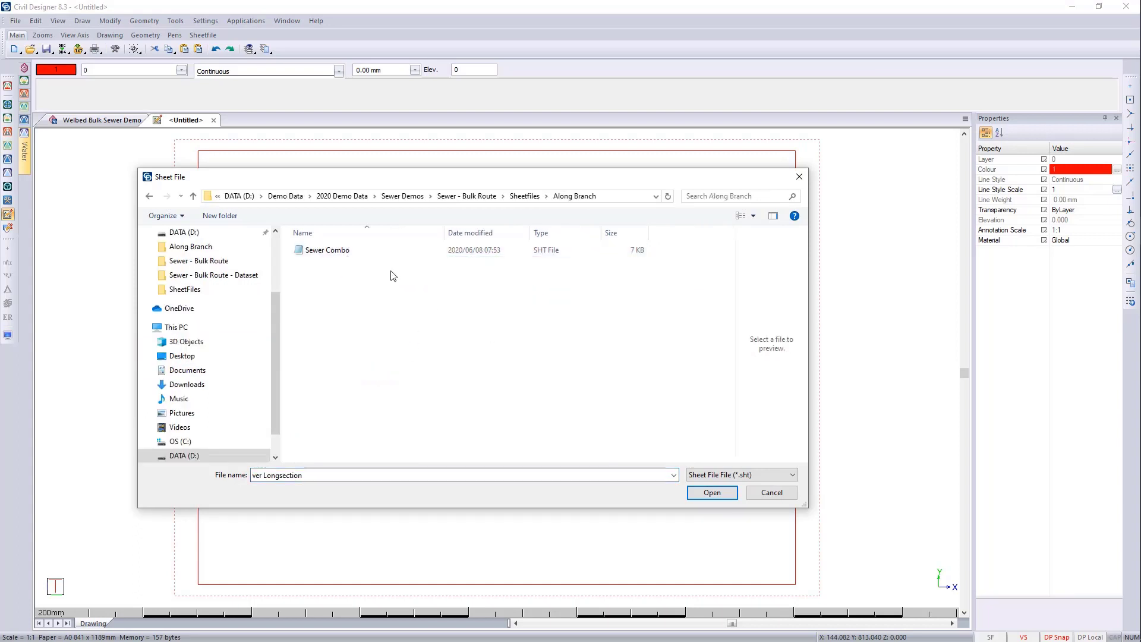
{"action": "double_click", "coordinate": [334, 253]}
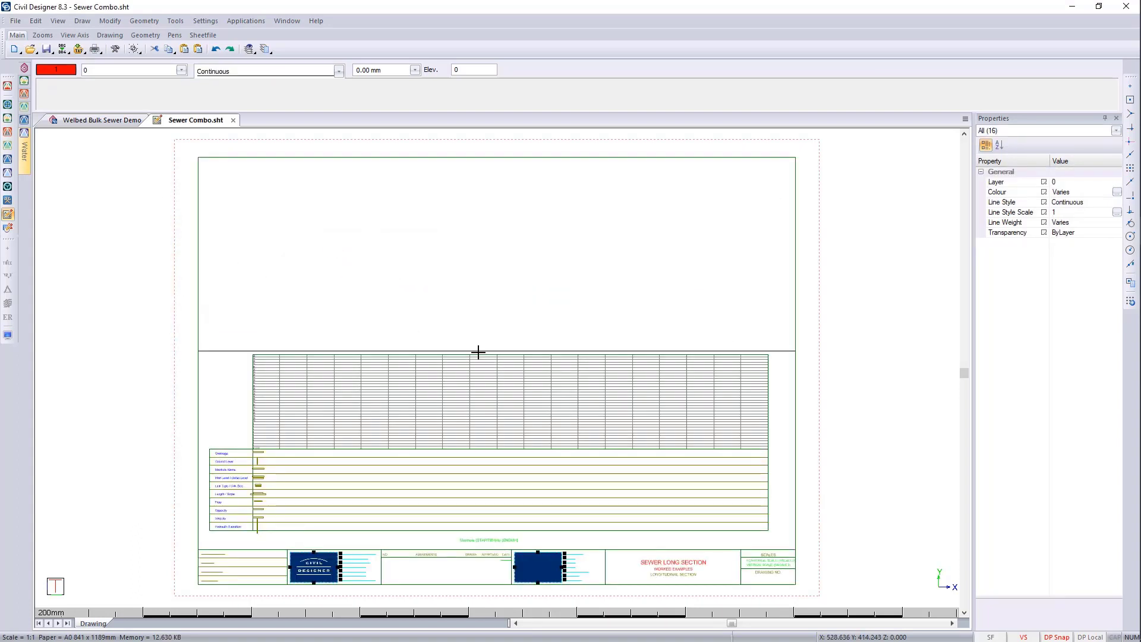
- Draw a plan region across the sheet's upper half, just above the long section
{"action": "left_click", "coordinate": [82, 21]}
{"action": "mouse_move", "coordinate": [95, 39]}
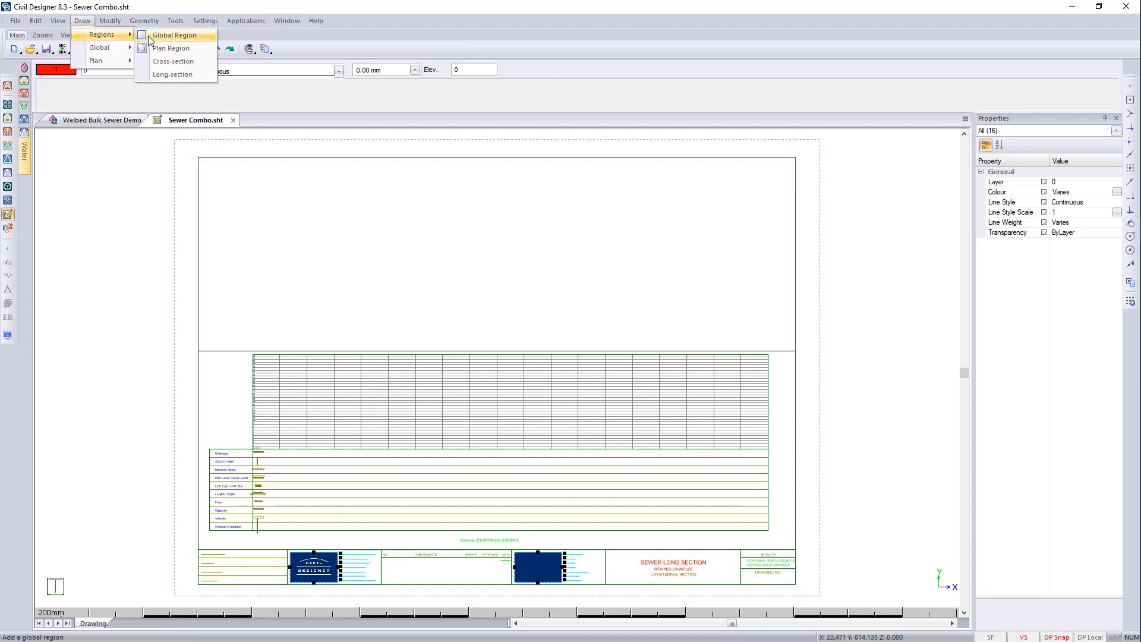
{"action": "left_click", "coordinate": [192, 49]}
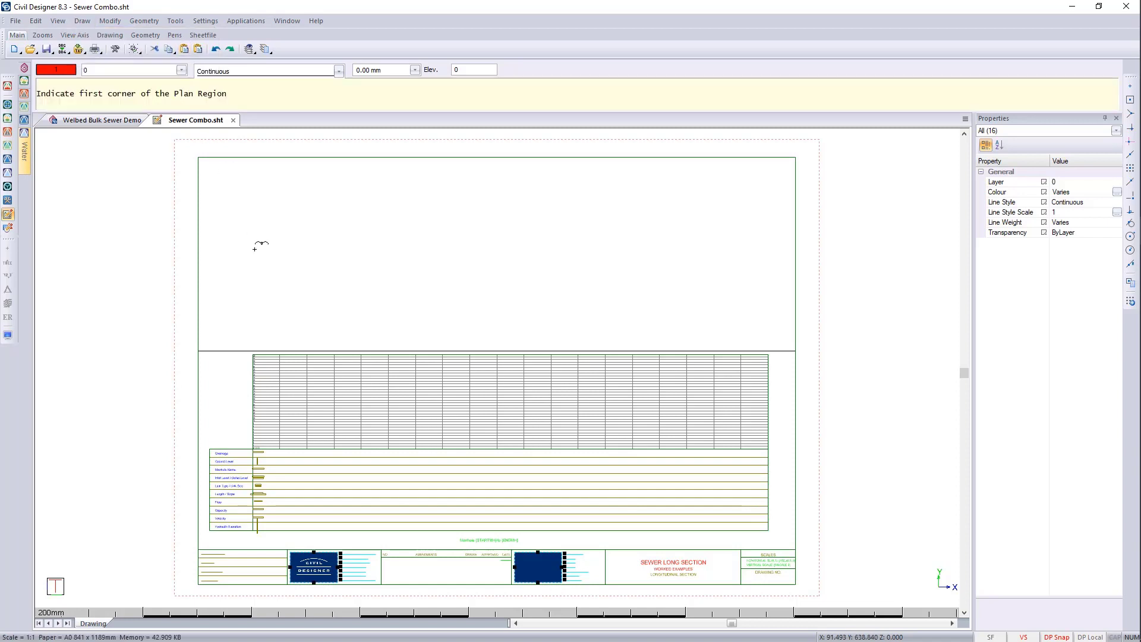
{"action": "left_click", "coordinate": [224, 160]}
{"action": "left_click", "coordinate": [784, 348]}
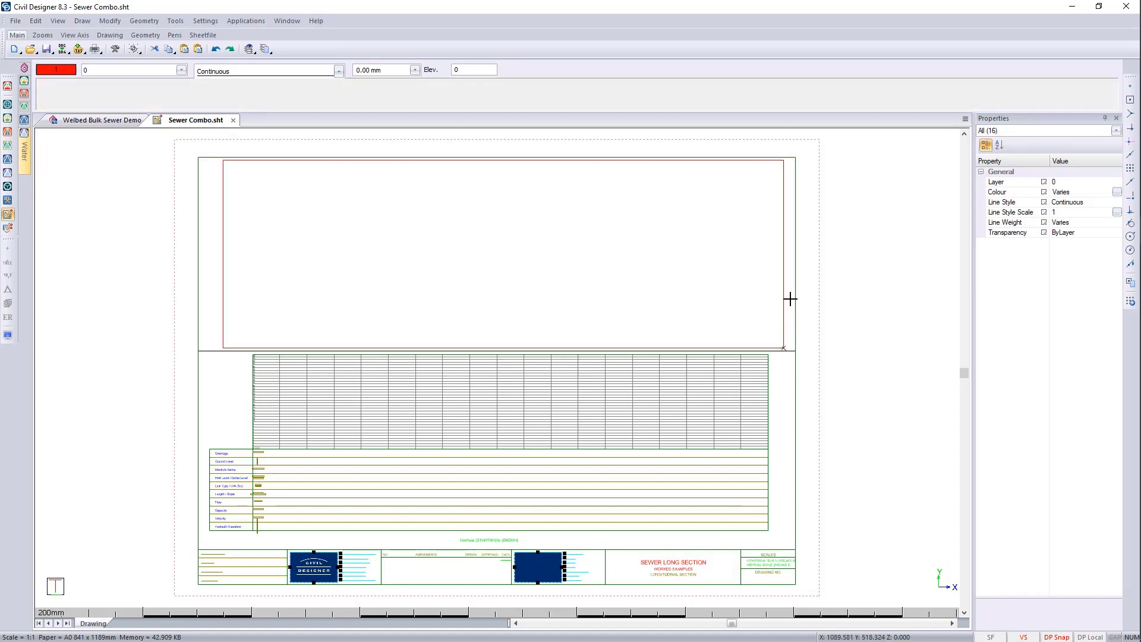
{"action": "left_click", "coordinate": [769, 325]}
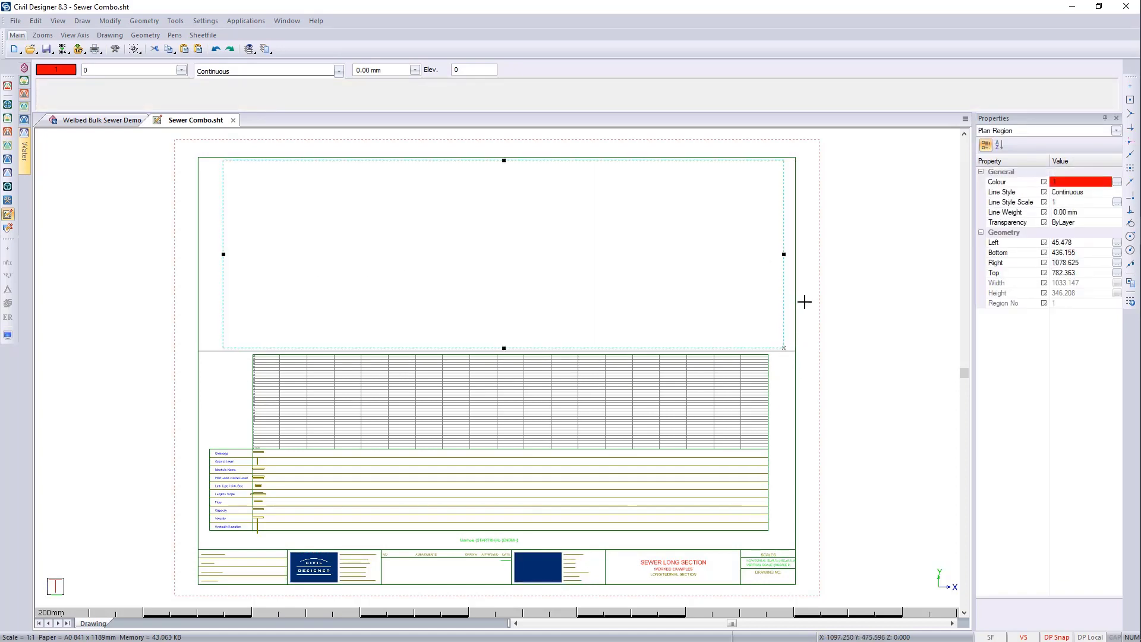
- Stretch the plan region's right edge to X 1050 and pull its left edge inward
{"action": "left_click", "coordinate": [784, 253]}
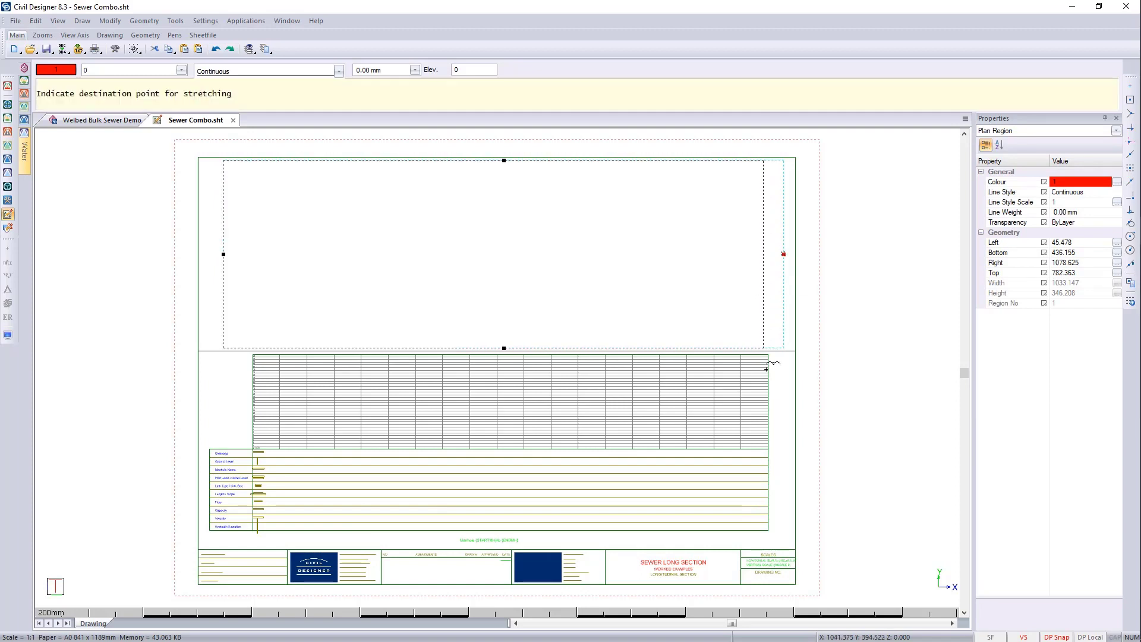
{"action": "scroll", "coordinate": [772, 362], "scroll_direction": "up", "scroll_amount": 5}
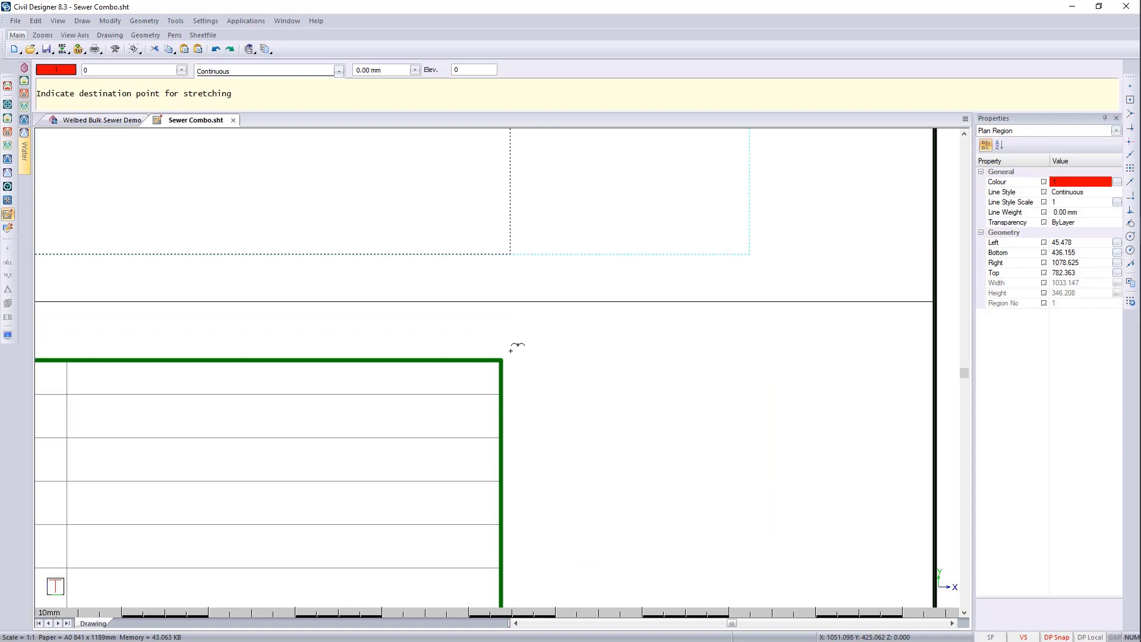
{"action": "left_click", "coordinate": [511, 351]}
{"action": "scroll", "coordinate": [515, 346], "scroll_direction": "down", "scroll_amount": 5}
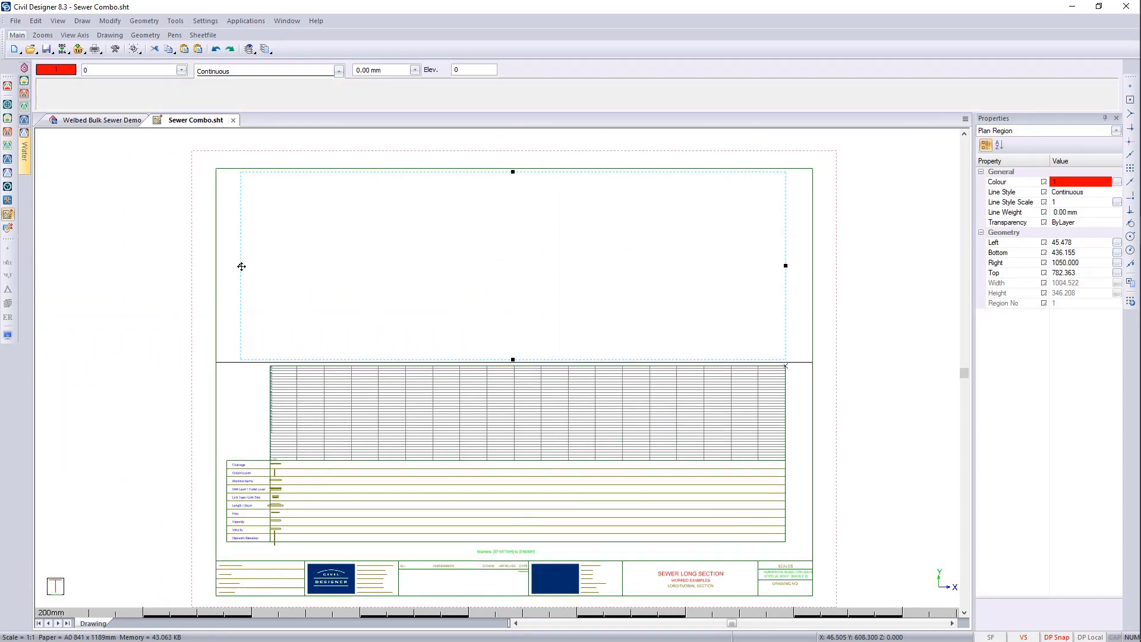
{"action": "left_click", "coordinate": [241, 266]}
{"action": "scroll", "coordinate": [247, 361], "scroll_direction": "up", "scroll_amount": 4}
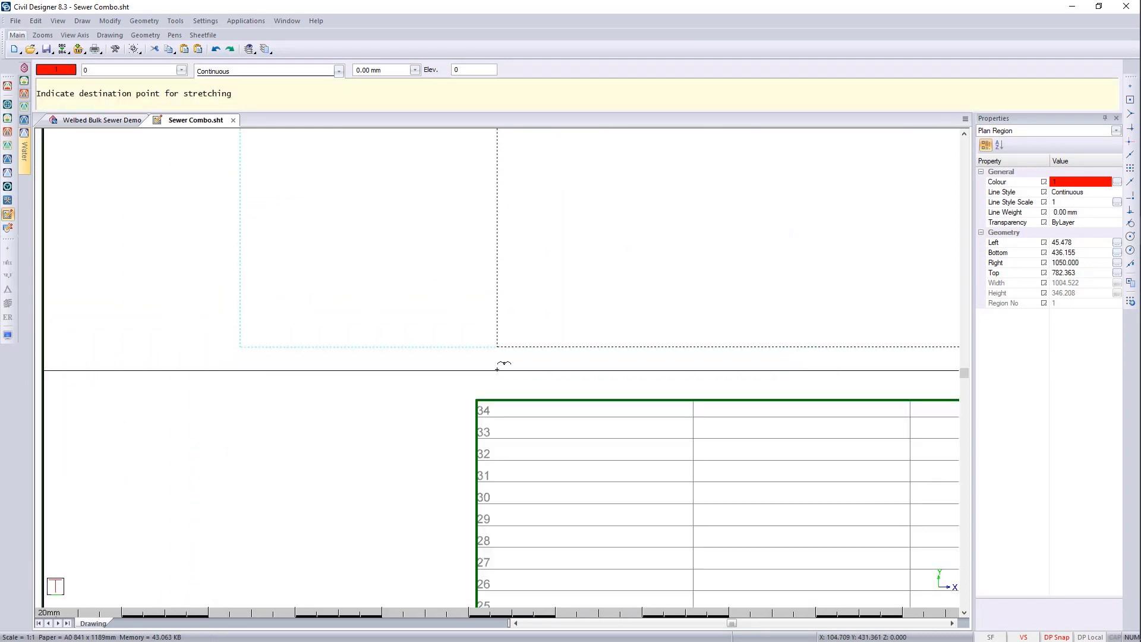
{"action": "left_click", "coordinate": [474, 391]}
{"action": "scroll", "coordinate": [499, 372], "scroll_direction": "down", "scroll_amount": 4}
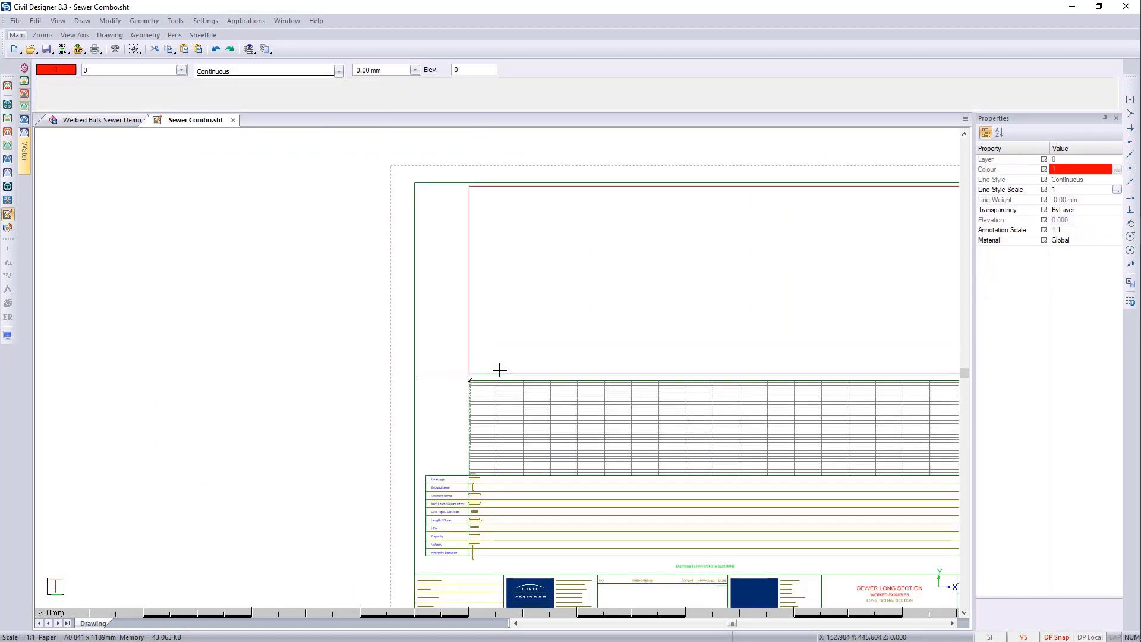
{"action": "middle_click_drag", "start_coordinate": [591, 378], "coordinate": [482, 349]}
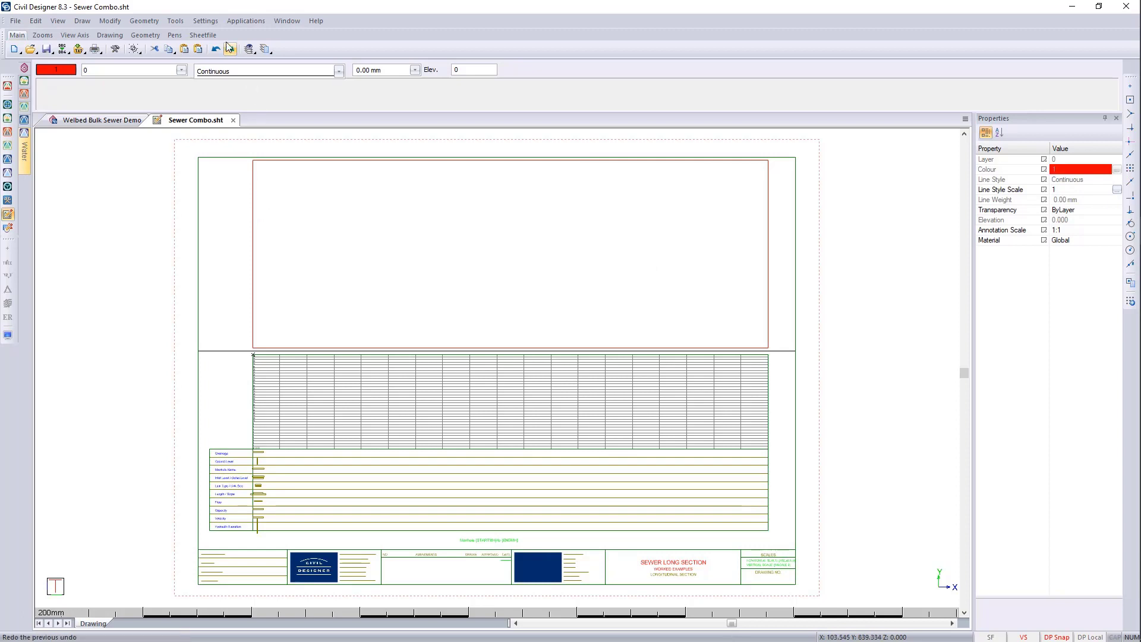
- In Sheetfile Settings, expand Plan and review the Storm List, Sewer List and Erf Con. List pages
{"action": "left_click", "coordinate": [205, 21]}
{"action": "left_click", "coordinate": [237, 35]}
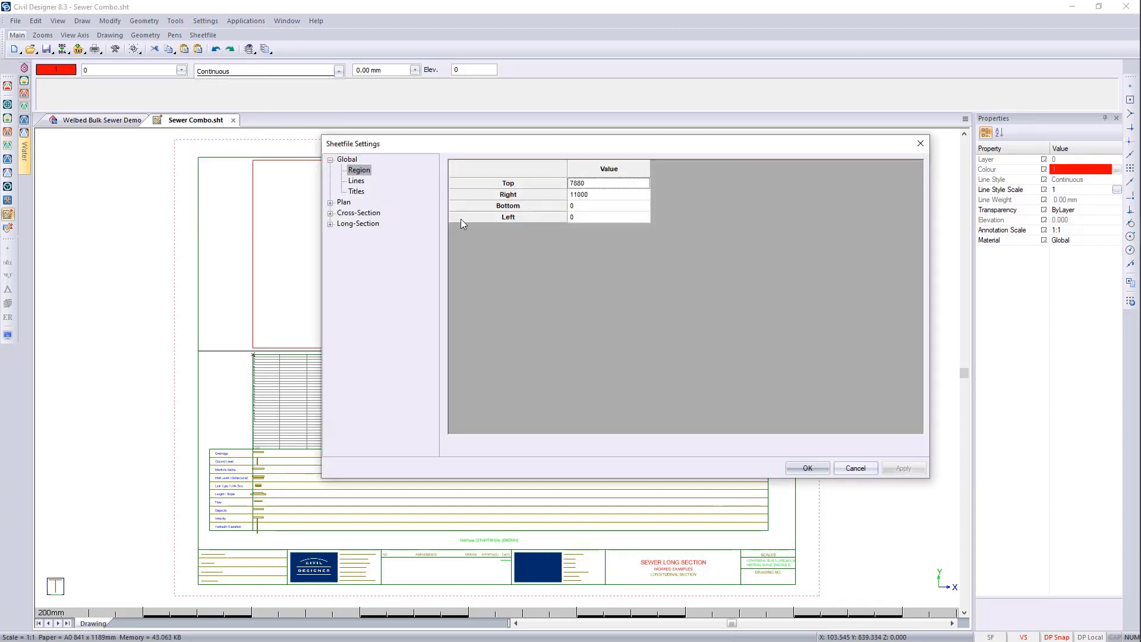
{"action": "left_click", "coordinate": [331, 203]}
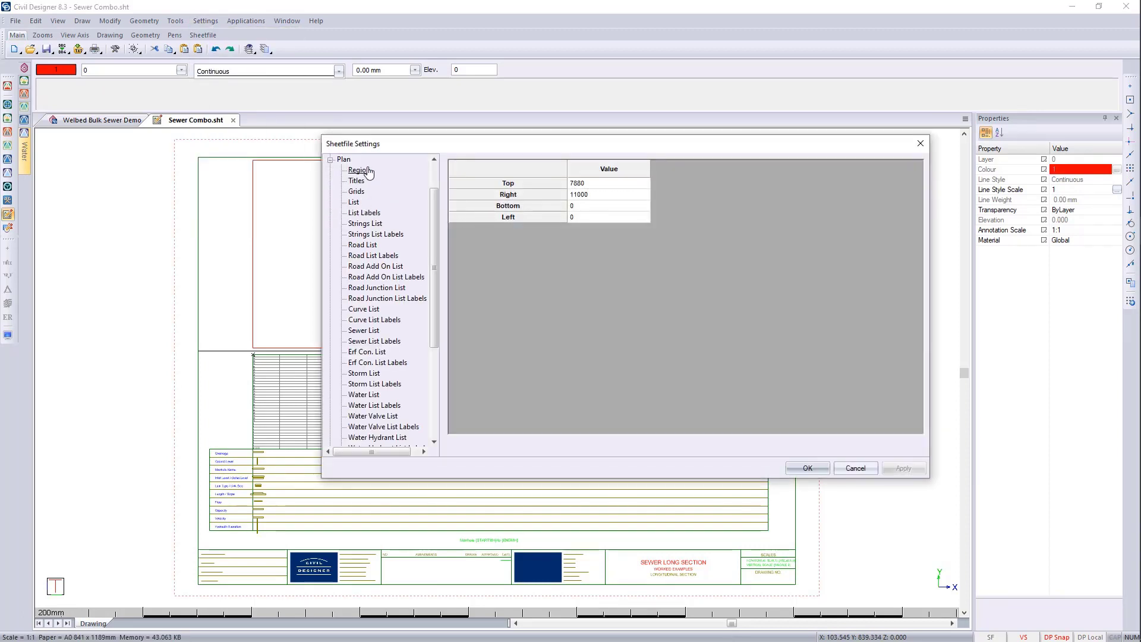
{"action": "left_click", "coordinate": [364, 374]}
{"action": "left_click", "coordinate": [363, 331]}
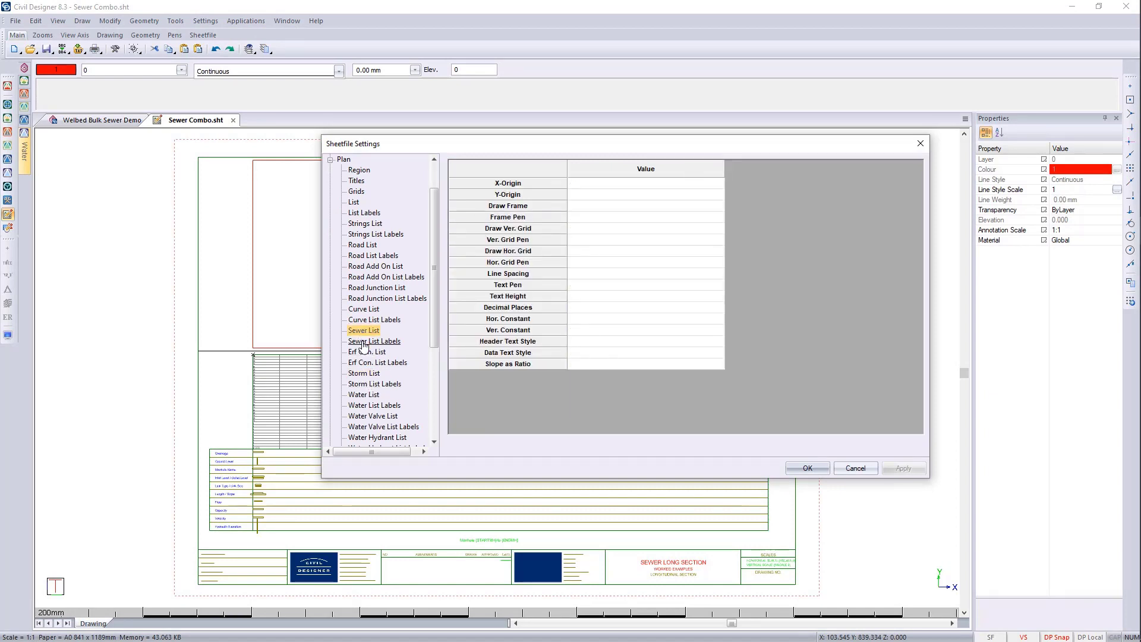
{"action": "left_click", "coordinate": [364, 343]}
{"action": "left_click", "coordinate": [364, 352]}
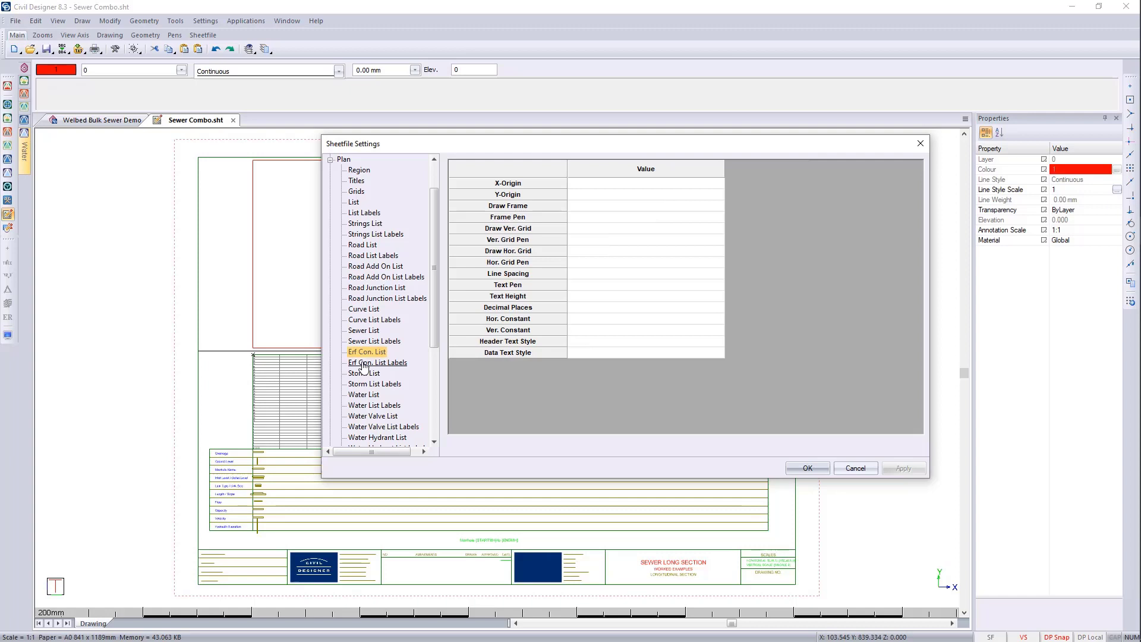
{"action": "left_click", "coordinate": [365, 362]}
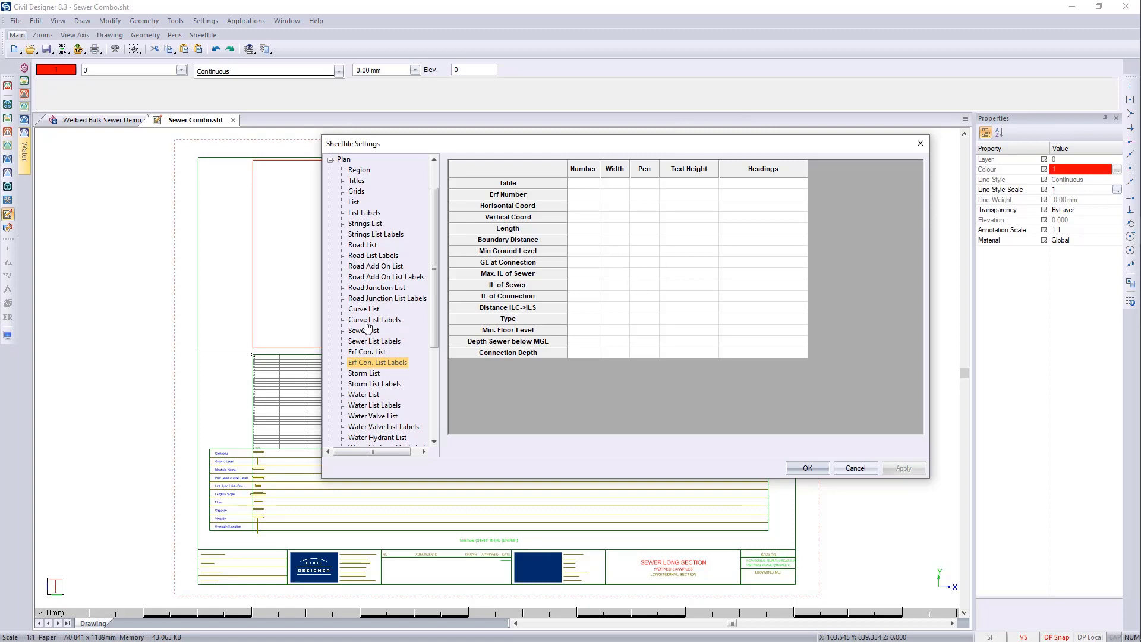
- Recheck the Erf Con. List pages, close Sheetfile Settings, then close Sewer Combo.sht
{"action": "left_click", "coordinate": [366, 352]}
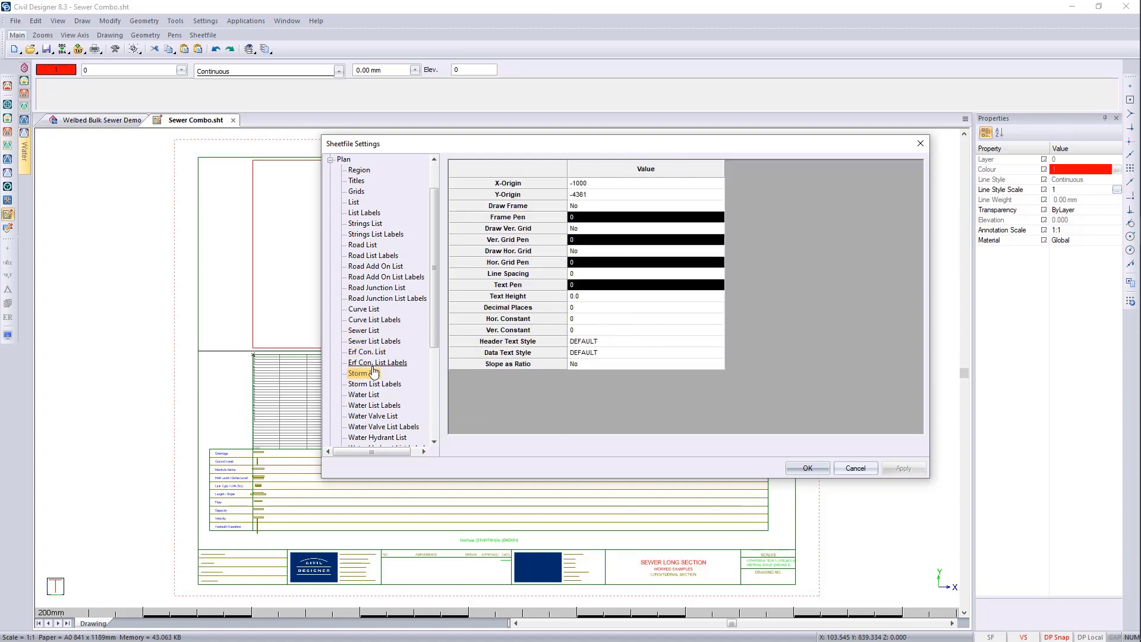
{"action": "left_click", "coordinate": [371, 363]}
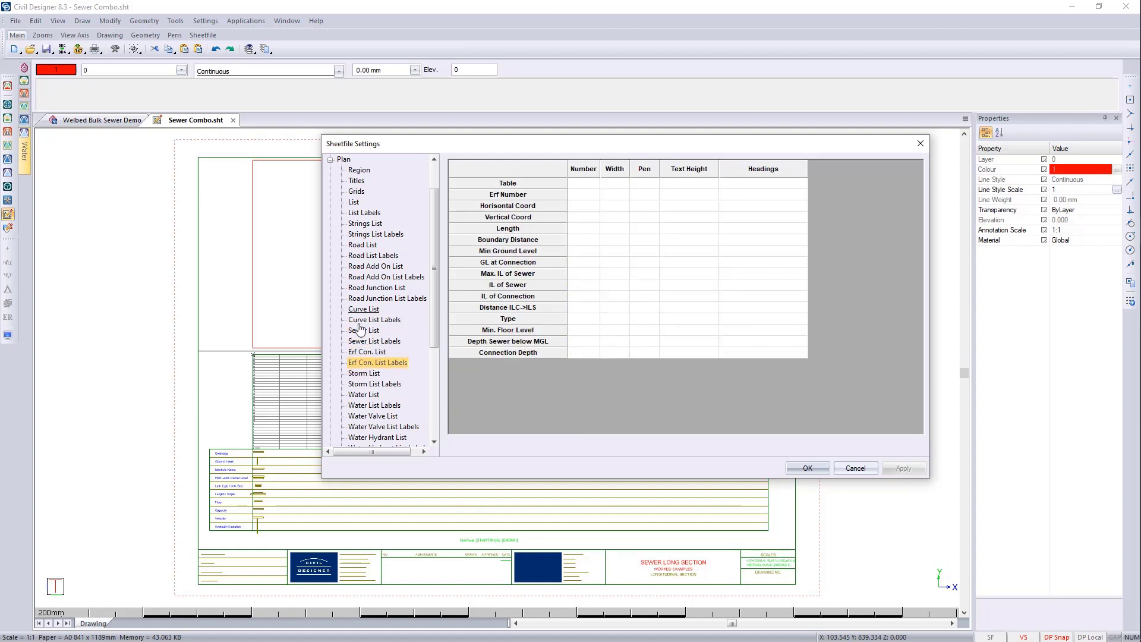
{"action": "left_click", "coordinate": [921, 145]}
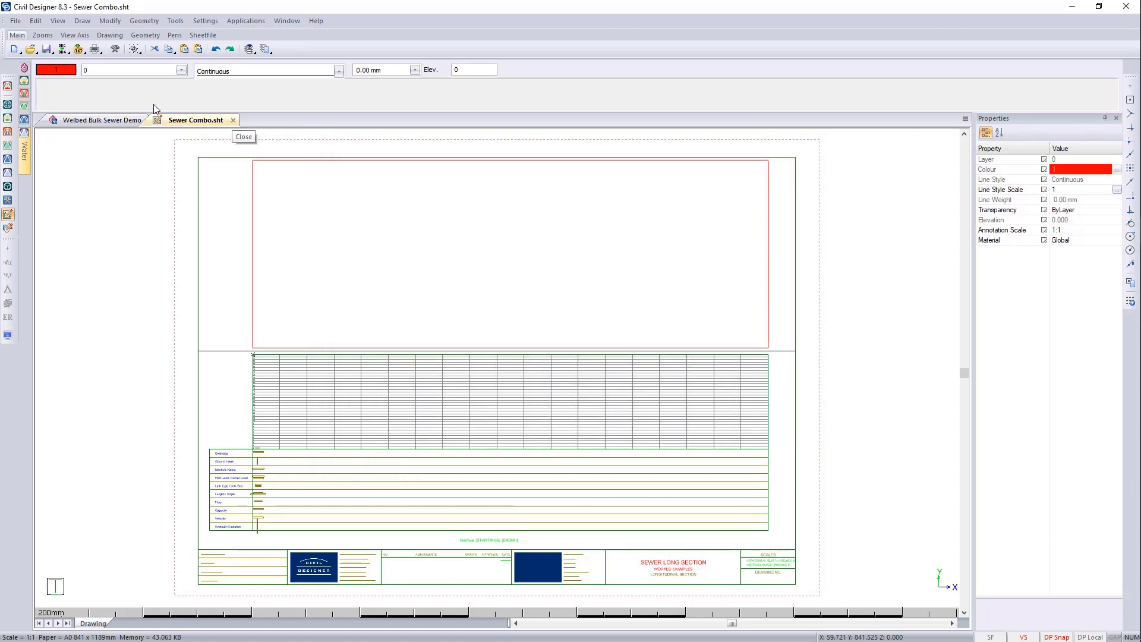
{"action": "left_click", "coordinate": [15, 20]}
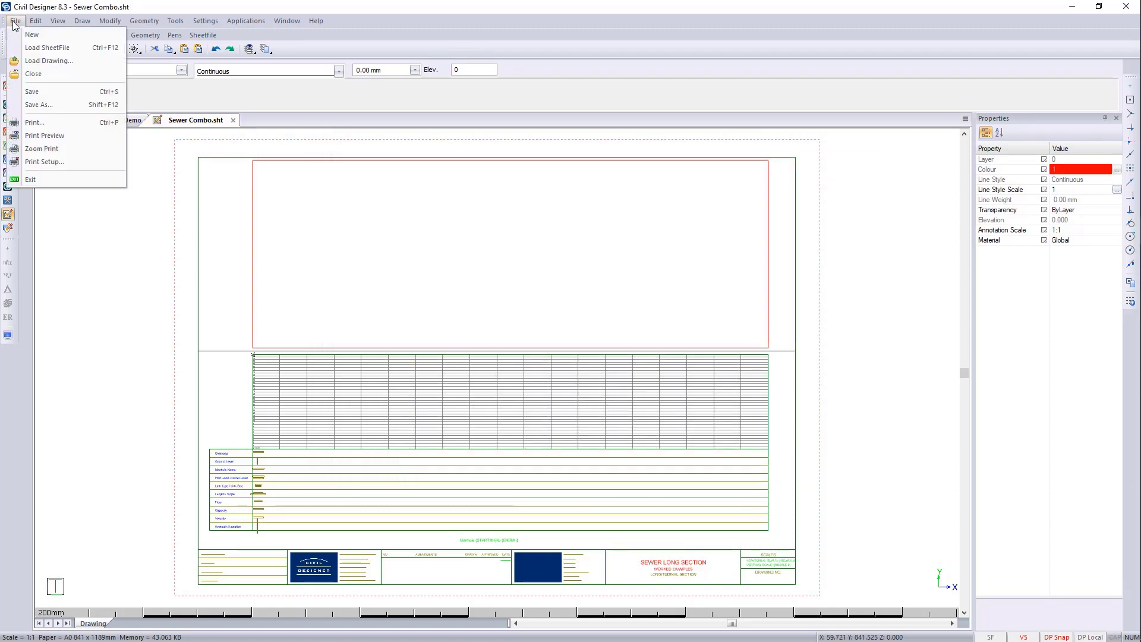
{"action": "left_click", "coordinate": [36, 76]}
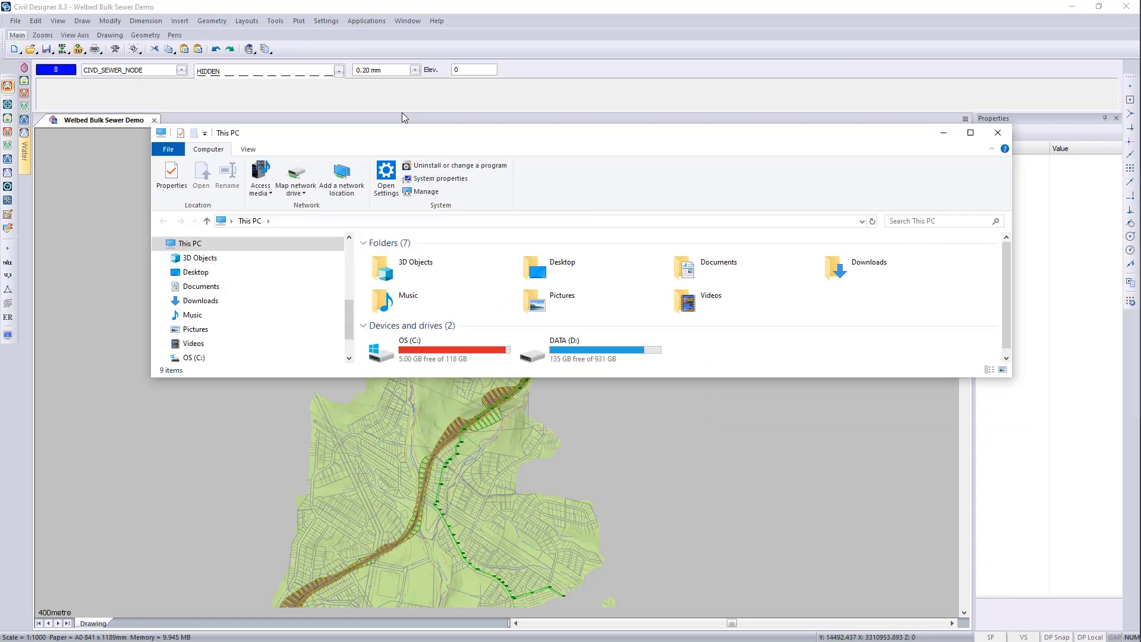
- Open the Plan sheet file from Knowledge Base Software > SheetFiles in Notepad via File Explorer
{"action": "mouse_move", "coordinate": [402, 112]}
{"action": "left_mouse_down"}
{"action": "mouse_move", "coordinate": [287, 61]}
{"action": "mouse_move", "coordinate": [338, 87]}
{"action": "left_mouse_up"}
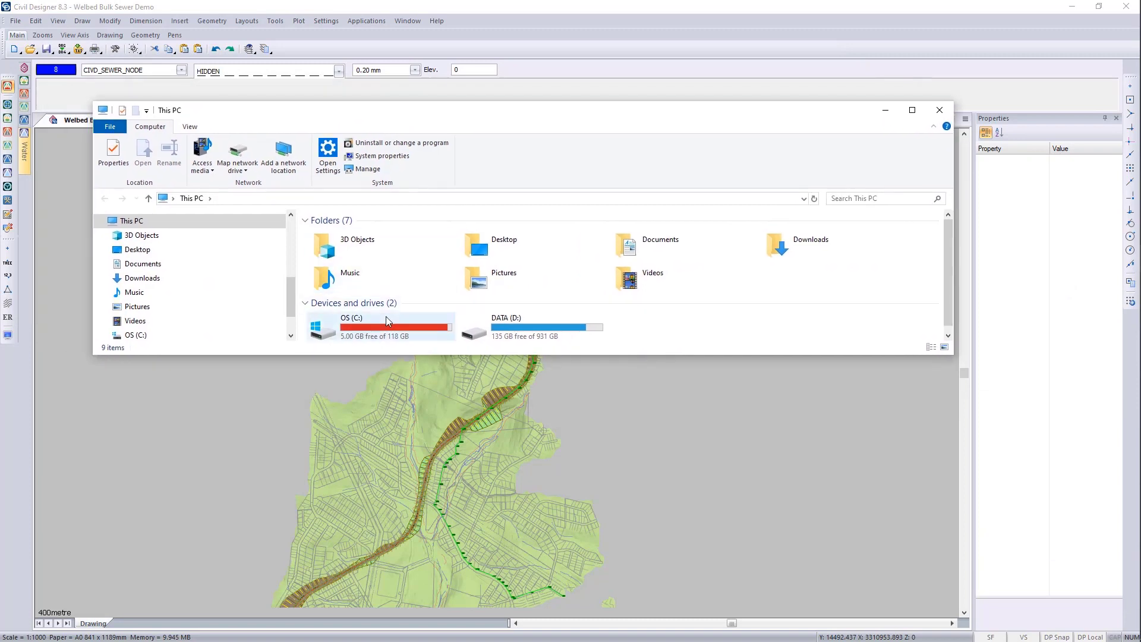
{"action": "left_click", "coordinate": [137, 249]}
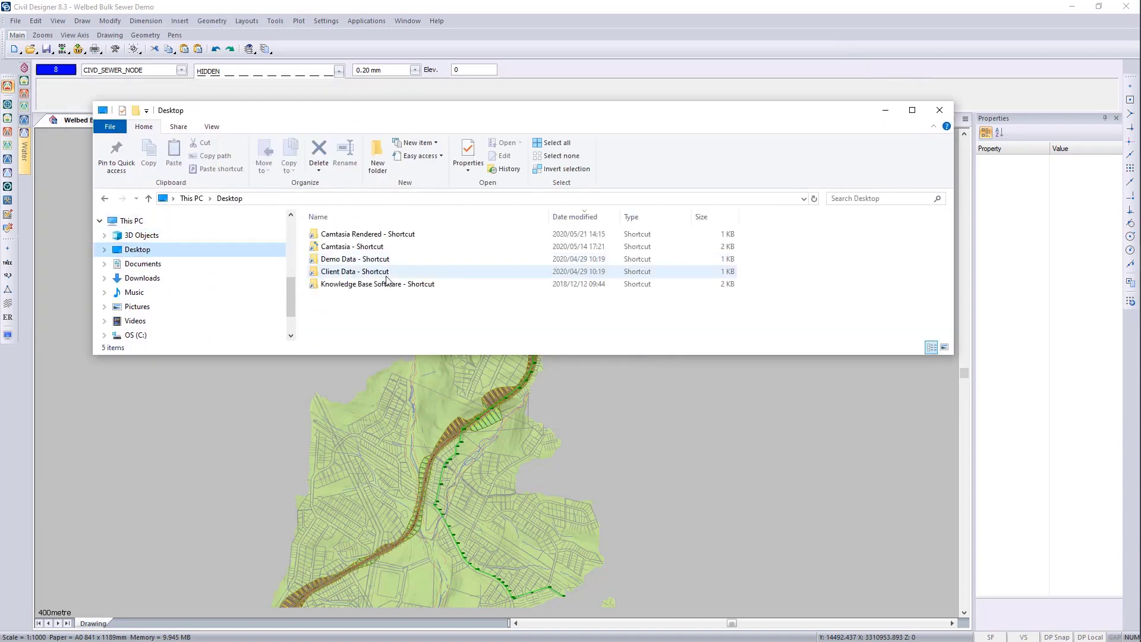
{"action": "left_click", "coordinate": [340, 285]}
{"action": "double_click", "coordinate": [341, 286]}
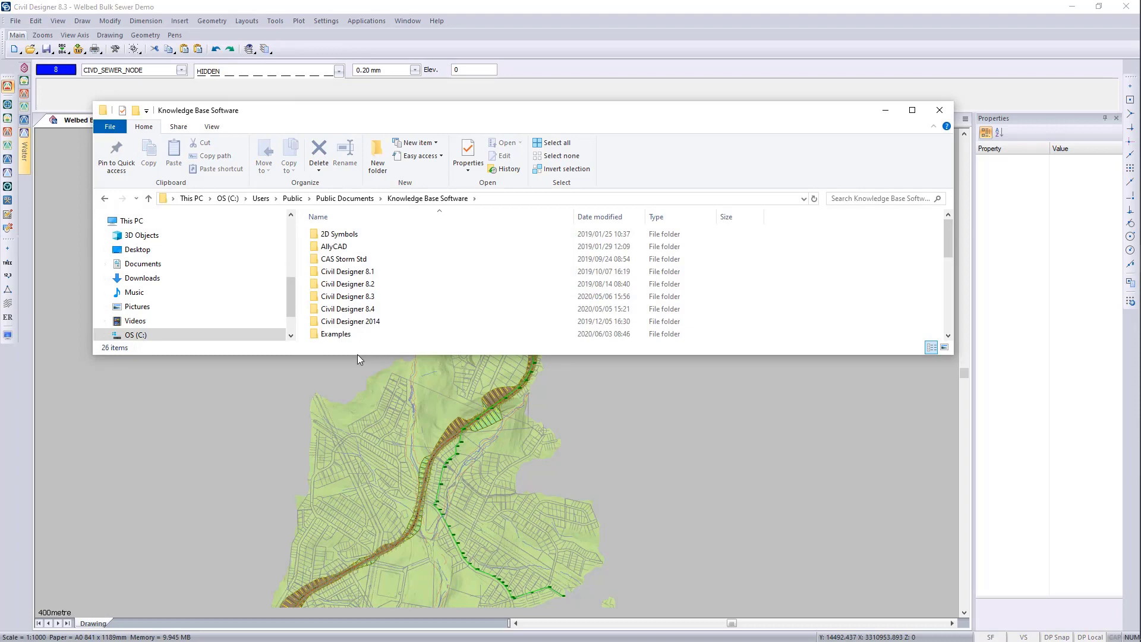
{"action": "left_click_drag", "start_coordinate": [358, 354], "coordinate": [323, 590]}
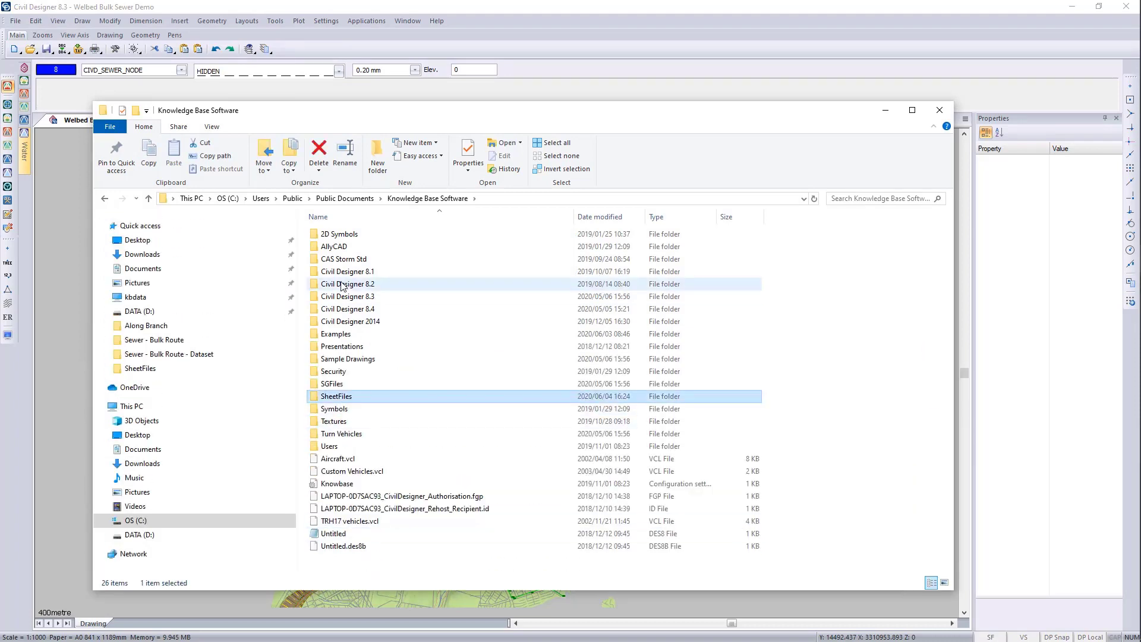
{"action": "double_click", "coordinate": [347, 397]}
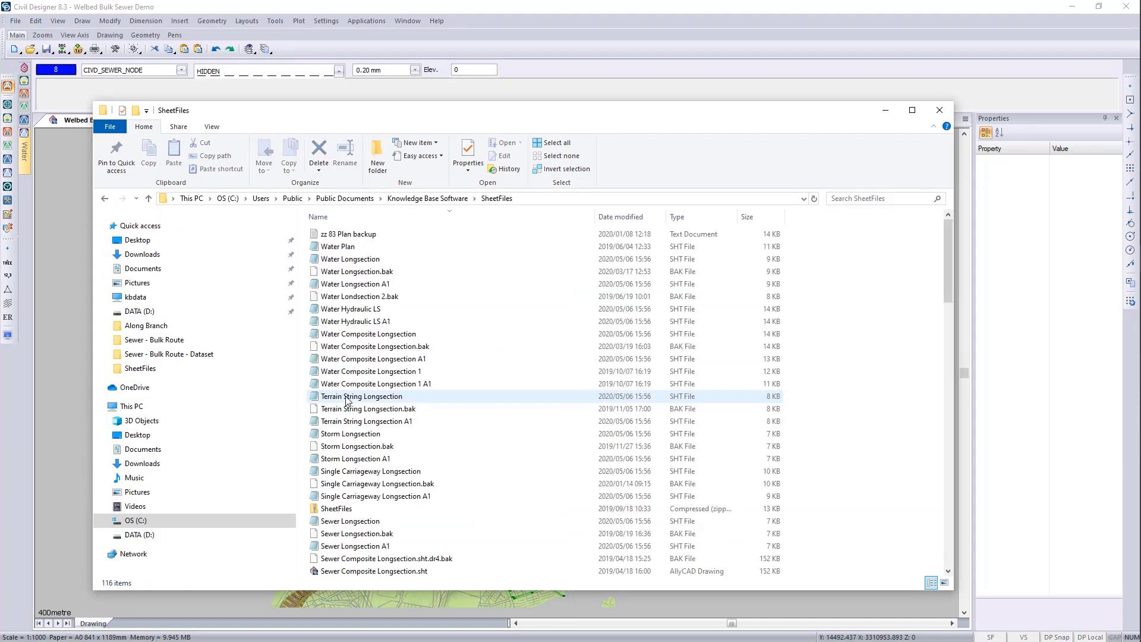
{"action": "left_click", "coordinate": [359, 335]}
{"action": "key", "text": "p"}
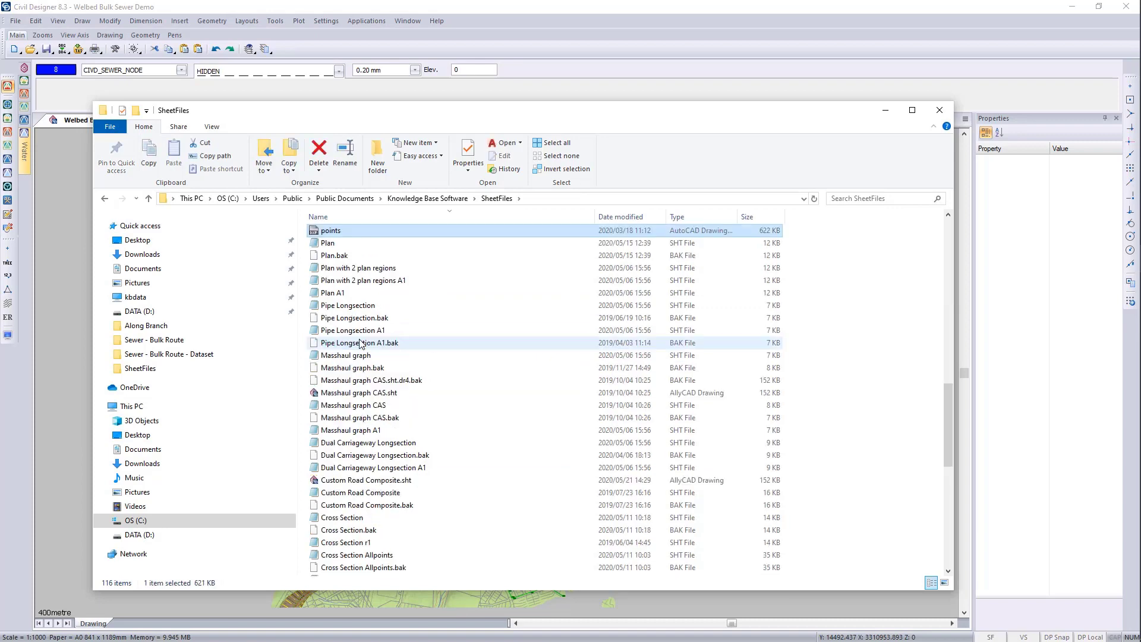
{"action": "double_click", "coordinate": [346, 243]}
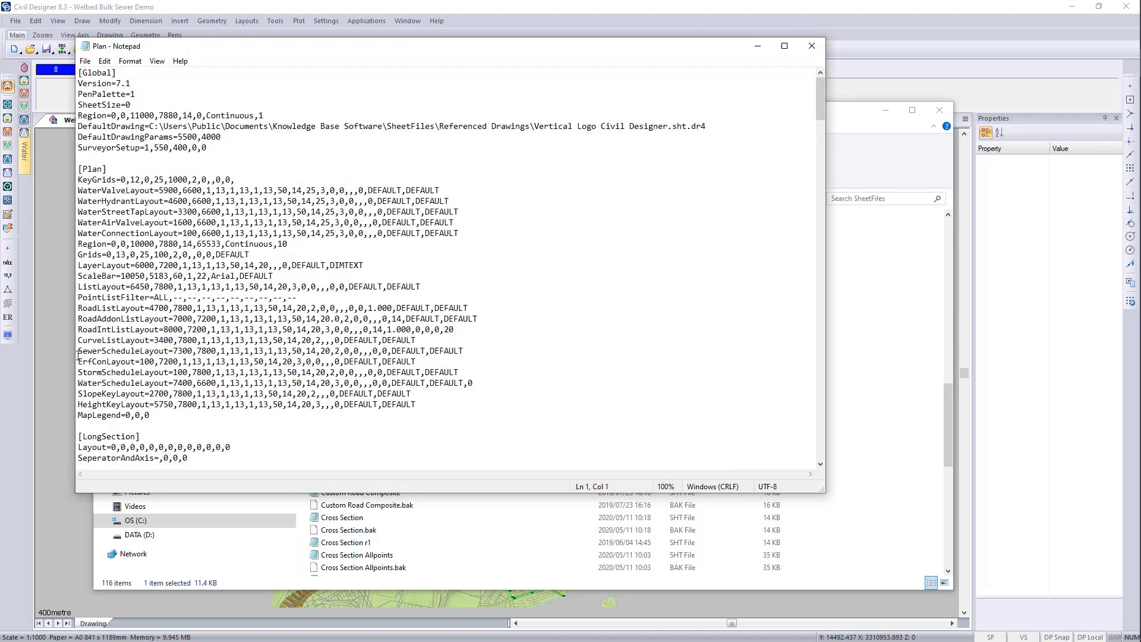
- Copy the SewerScheduleLayout and ErfConLayout lines from the Plan file and move Notepad aside
{"action": "left_click_drag", "start_coordinate": [79, 353], "coordinate": [516, 362]}
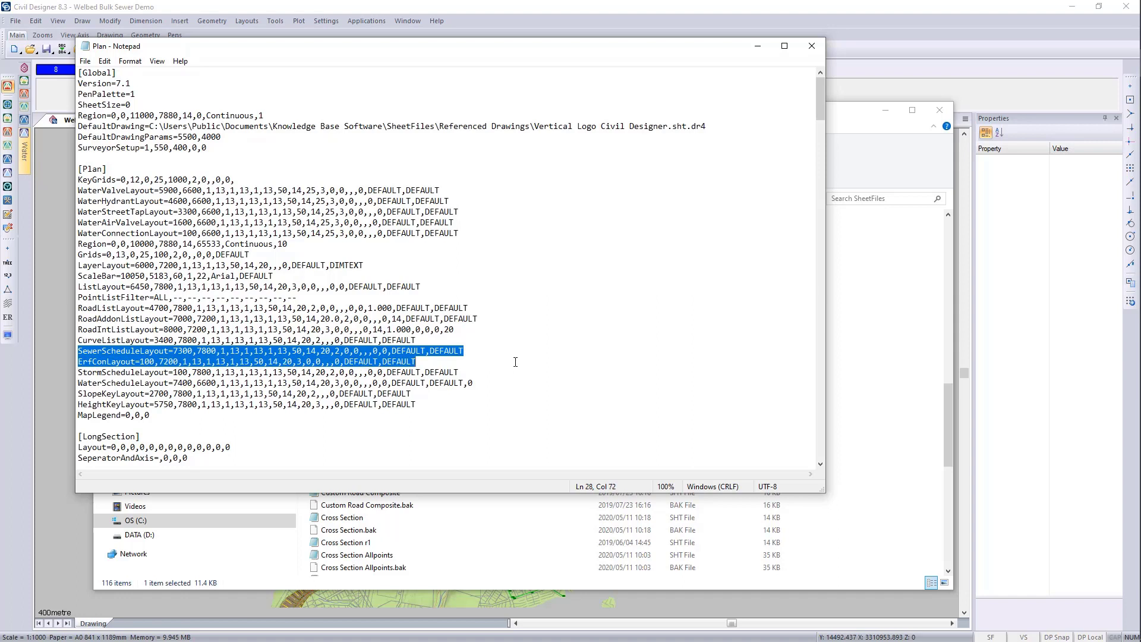
{"action": "right_click", "coordinate": [116, 350]}
{"action": "left_click", "coordinate": [169, 388]}
{"action": "left_click_drag", "start_coordinate": [158, 53], "coordinate": [271, 452]}
- Open the Sewer Combo sheet file from the Along Branch folder in Notepad, beside Plan
{"action": "left_click", "coordinate": [479, 119]}
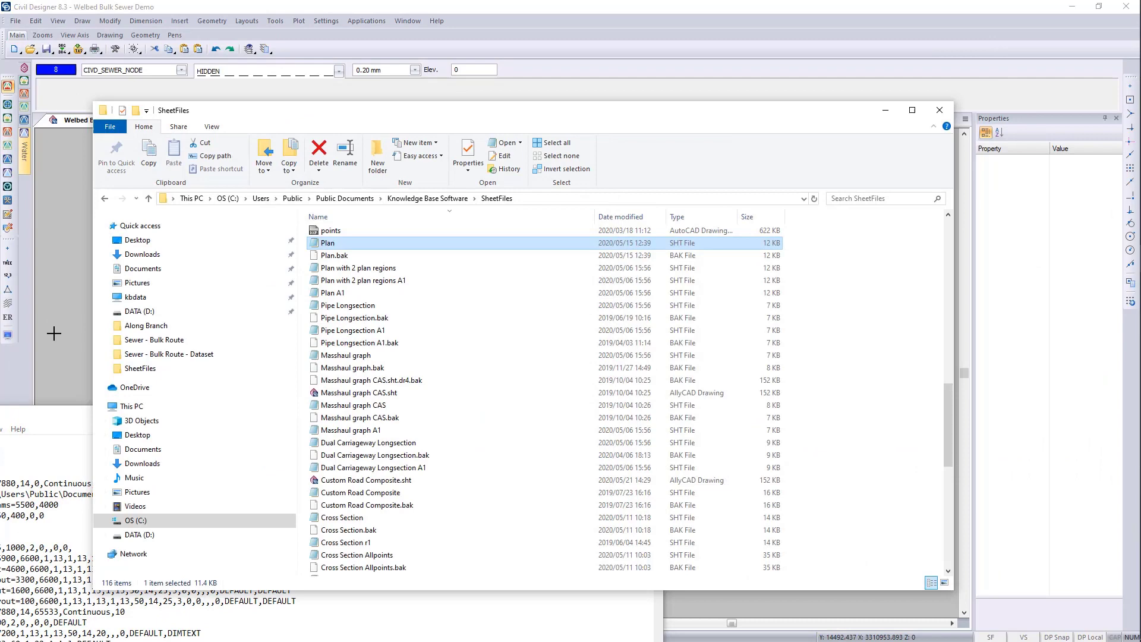
{"action": "left_click", "coordinate": [158, 328]}
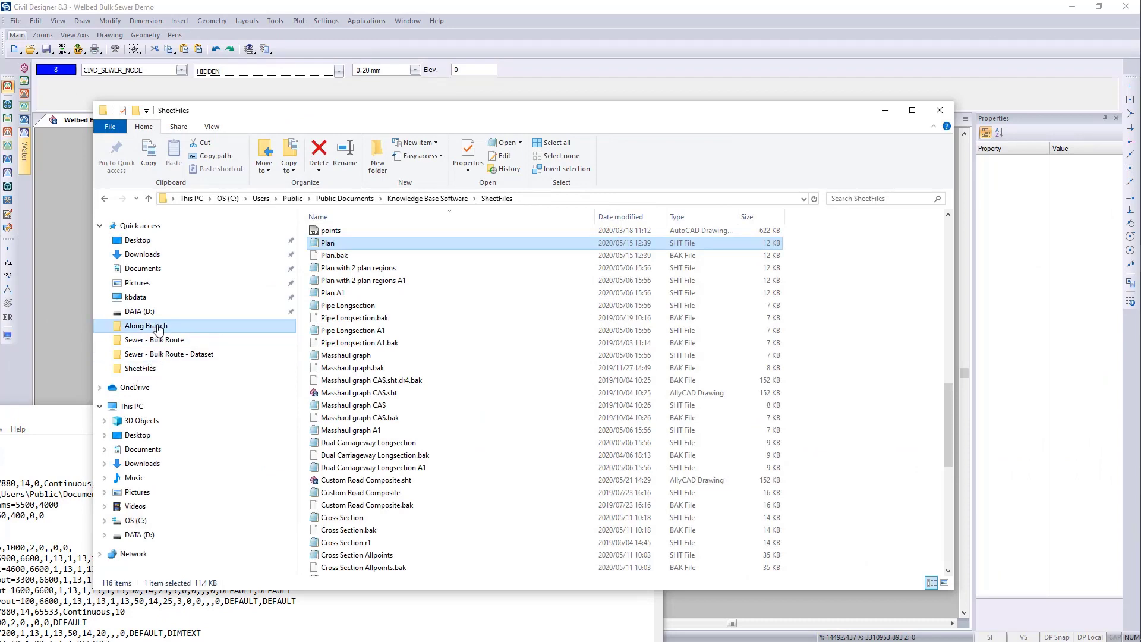
{"action": "double_click", "coordinate": [368, 247]}
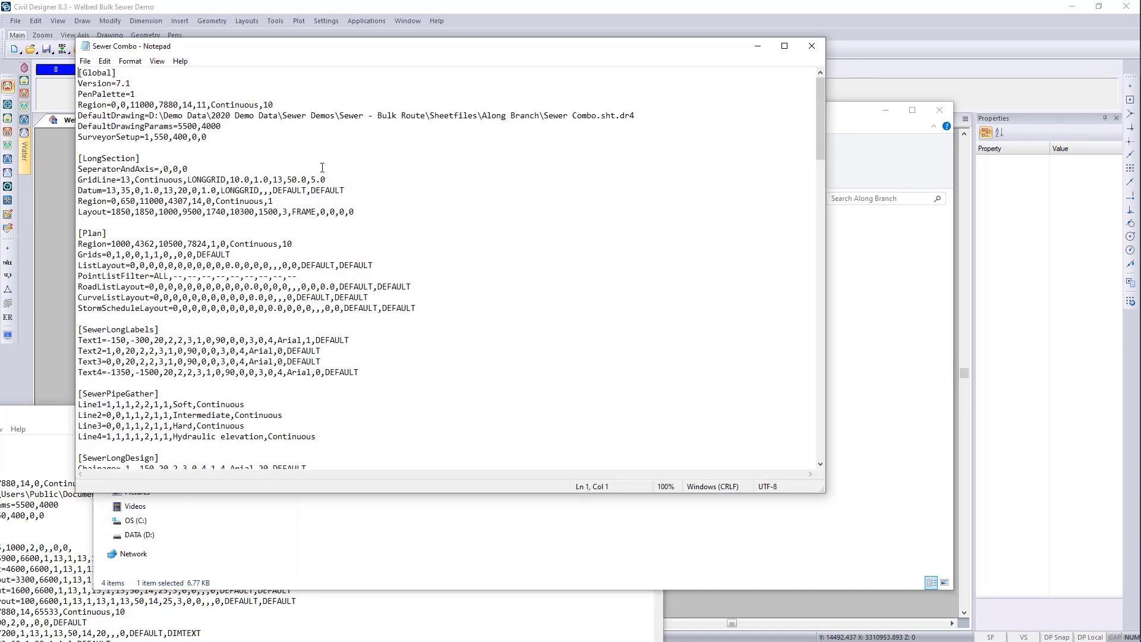
{"action": "left_click_drag", "start_coordinate": [287, 47], "coordinate": [590, 52]}
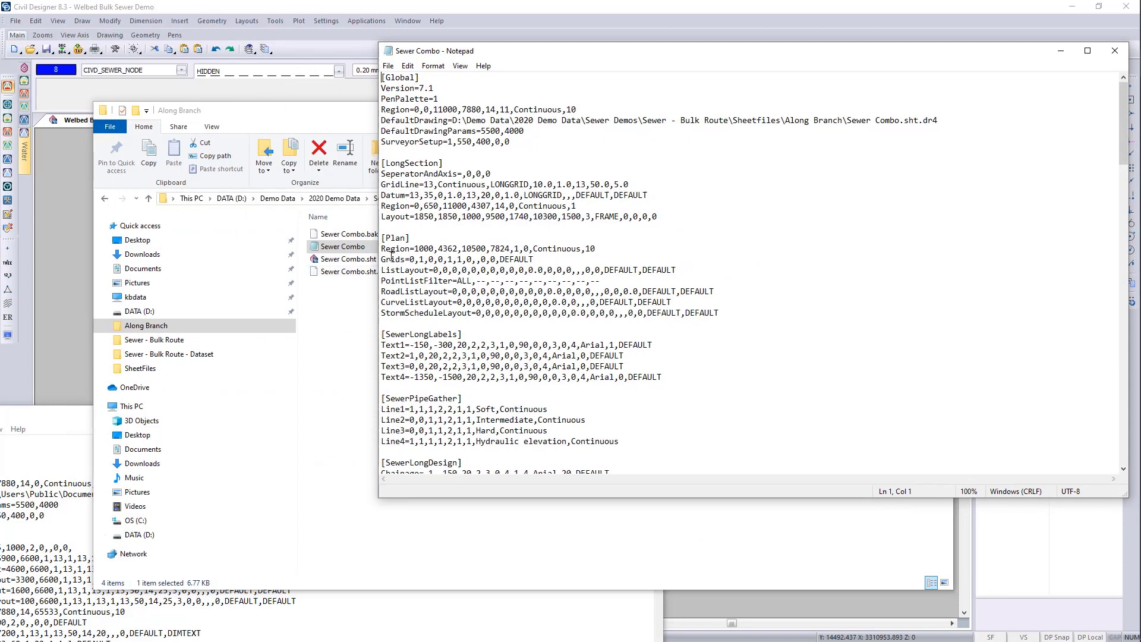
{"action": "left_click_drag", "start_coordinate": [68, 413], "coordinate": [784, 128]}
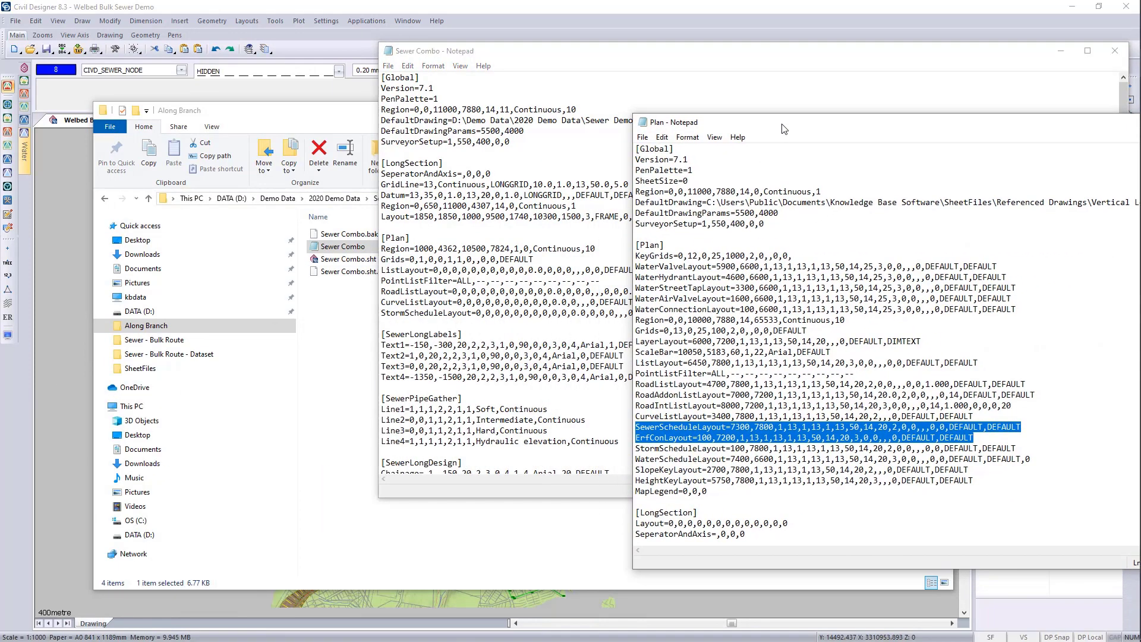
- Paste the SewerScheduleLayout and ErfConLayout lines after Sewer Combo's CurveListLayout line
{"action": "left_click", "coordinate": [419, 304]}
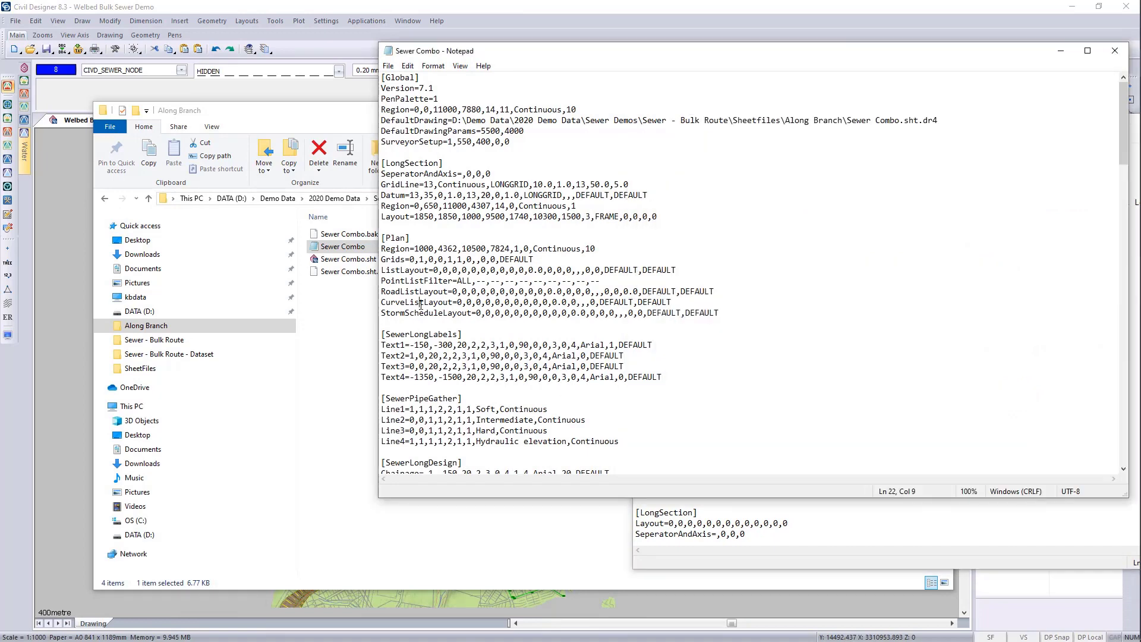
{"action": "key", "text": "ctrl+v"}
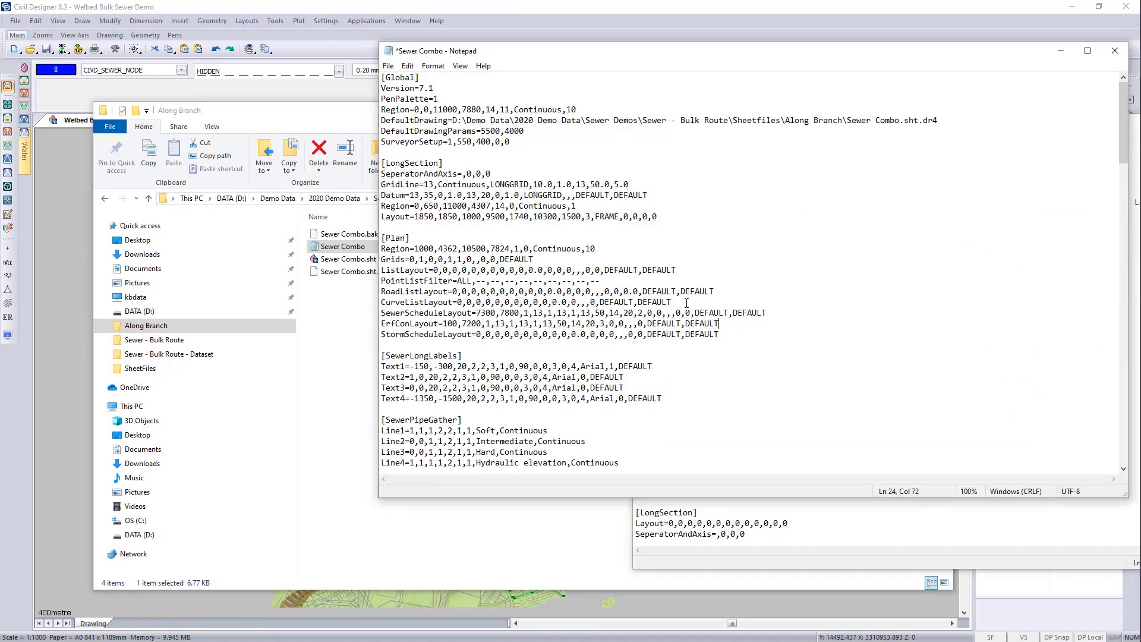
{"action": "left_click_drag", "start_coordinate": [554, 52], "coordinate": [251, 77]}
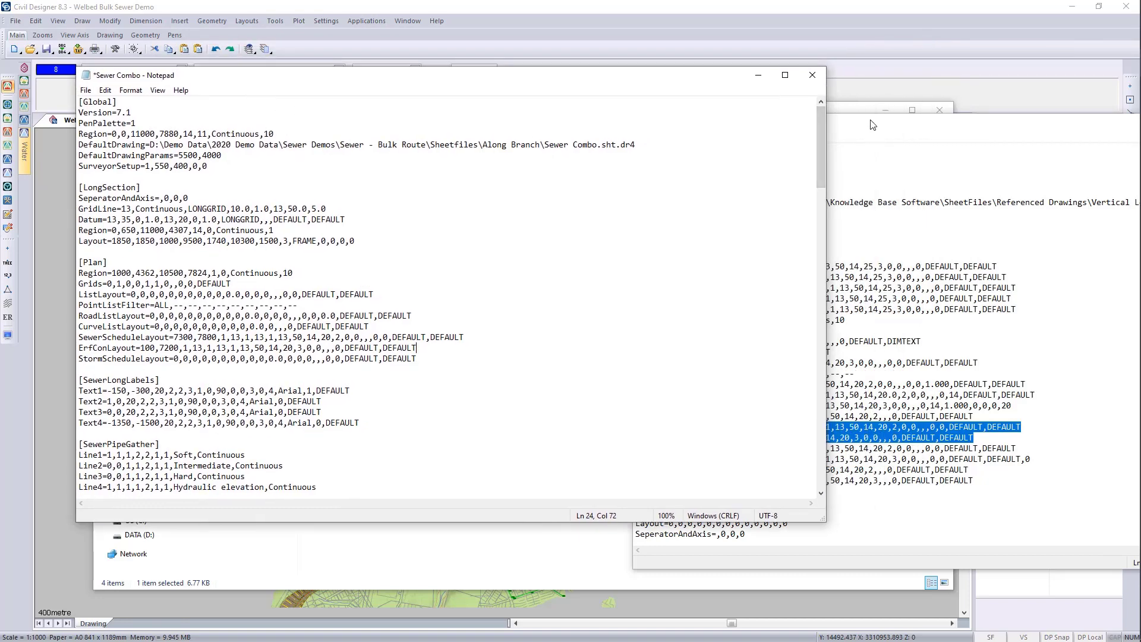
- Copy the [SewerScheduleLabels] and [ErfConLabels] sections from the Plan sheet file
{"action": "left_click_drag", "start_coordinate": [873, 124], "coordinate": [680, 34]}
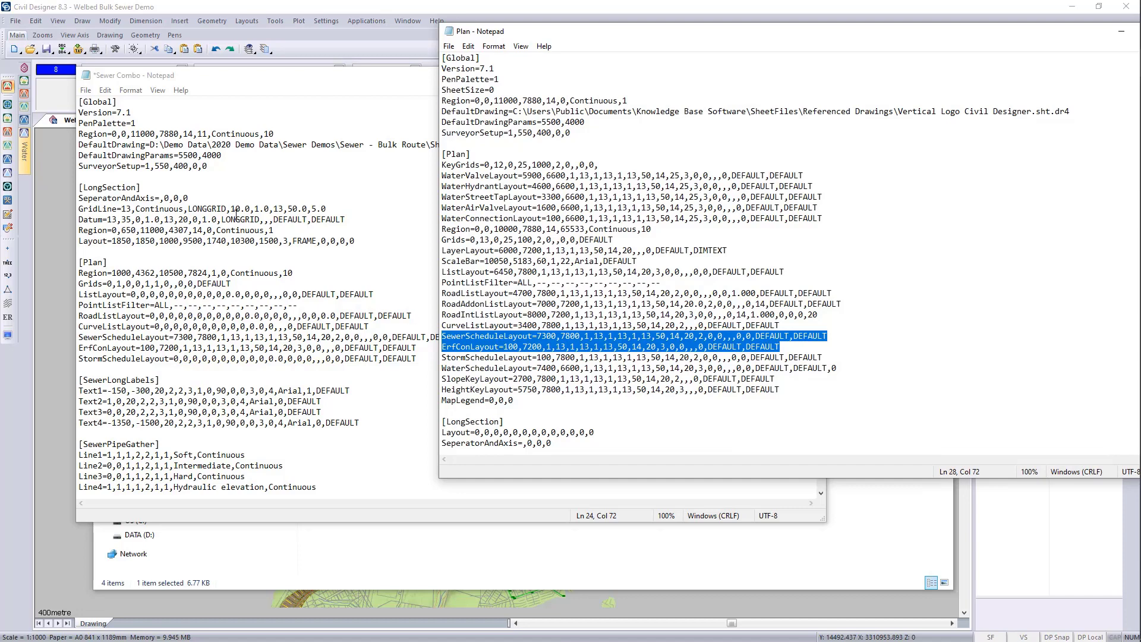
{"action": "scroll", "coordinate": [554, 353], "scroll_direction": "down", "scroll_amount": 10}
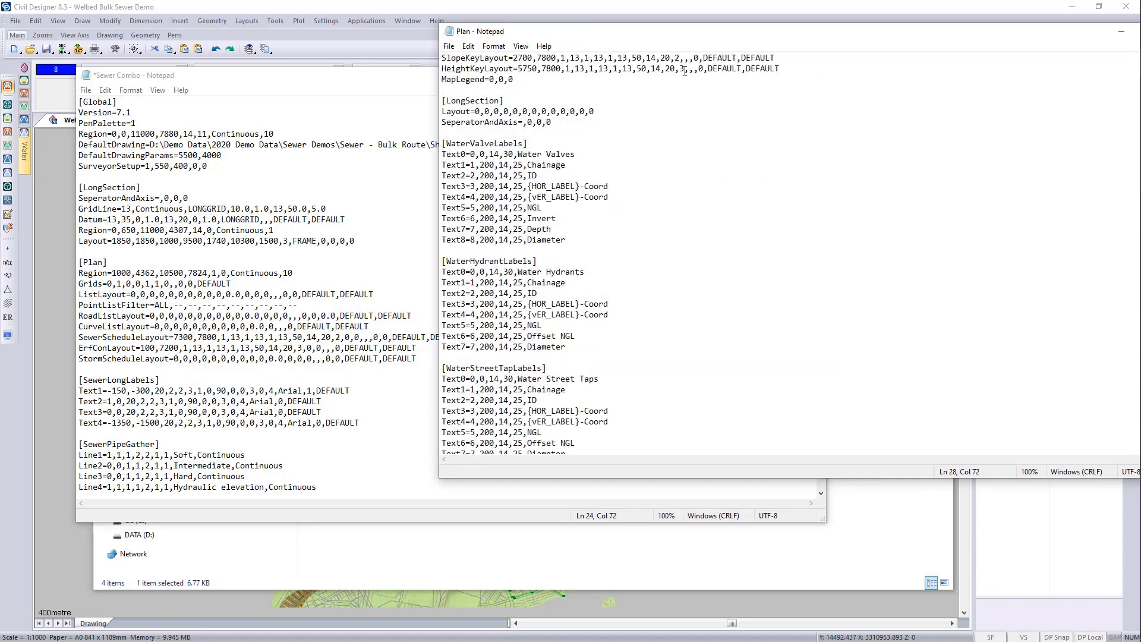
{"action": "left_click_drag", "start_coordinate": [724, 41], "coordinate": [497, 66]}
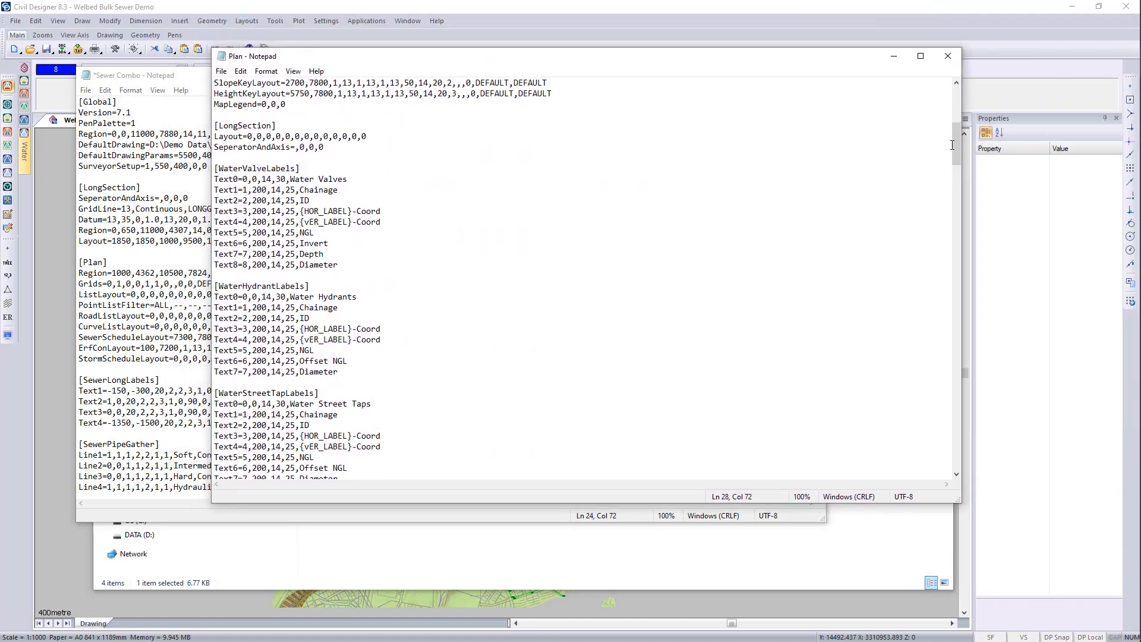
{"action": "left_click_drag", "start_coordinate": [956, 146], "coordinate": [975, 364]}
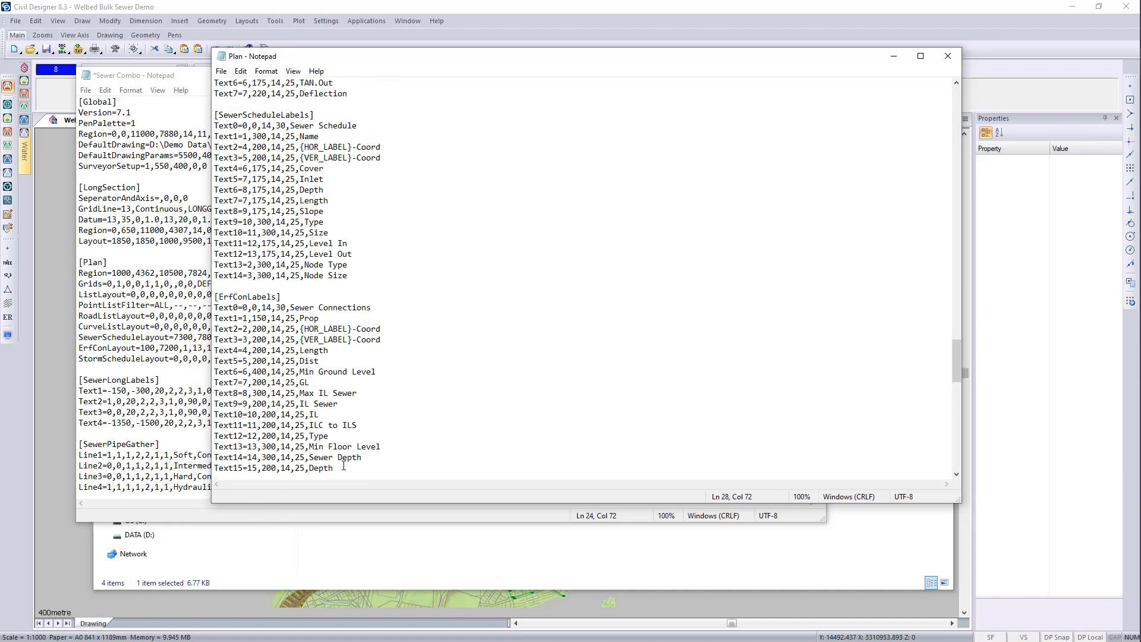
{"action": "left_click_drag", "start_coordinate": [344, 466], "coordinate": [197, 114]}
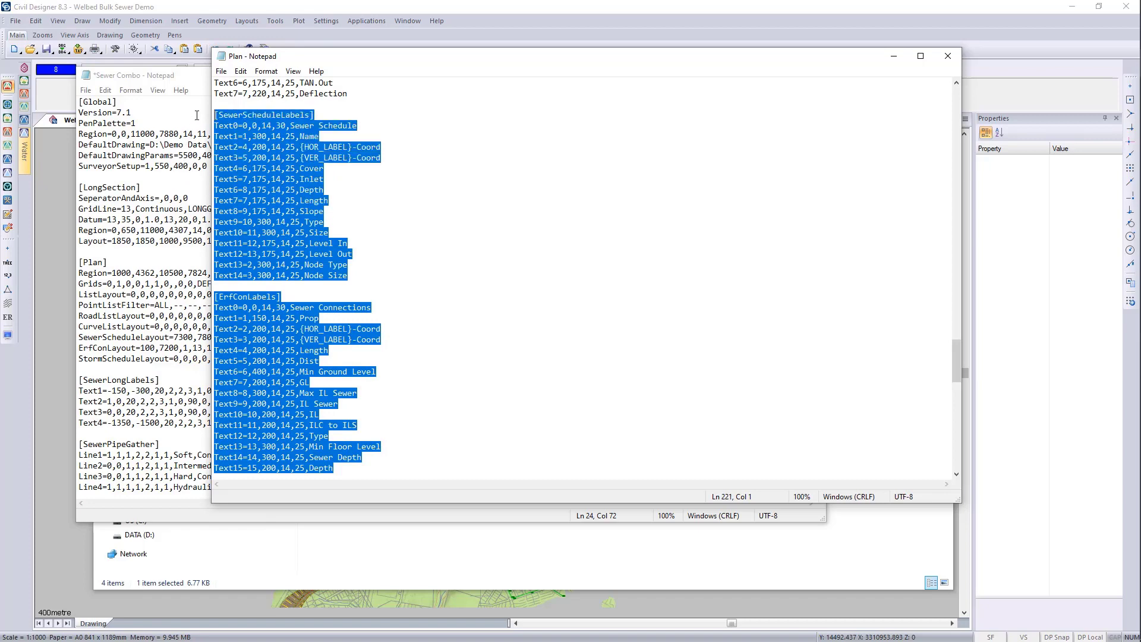
{"action": "right_click", "coordinate": [265, 111]}
{"action": "left_click", "coordinate": [305, 153]}
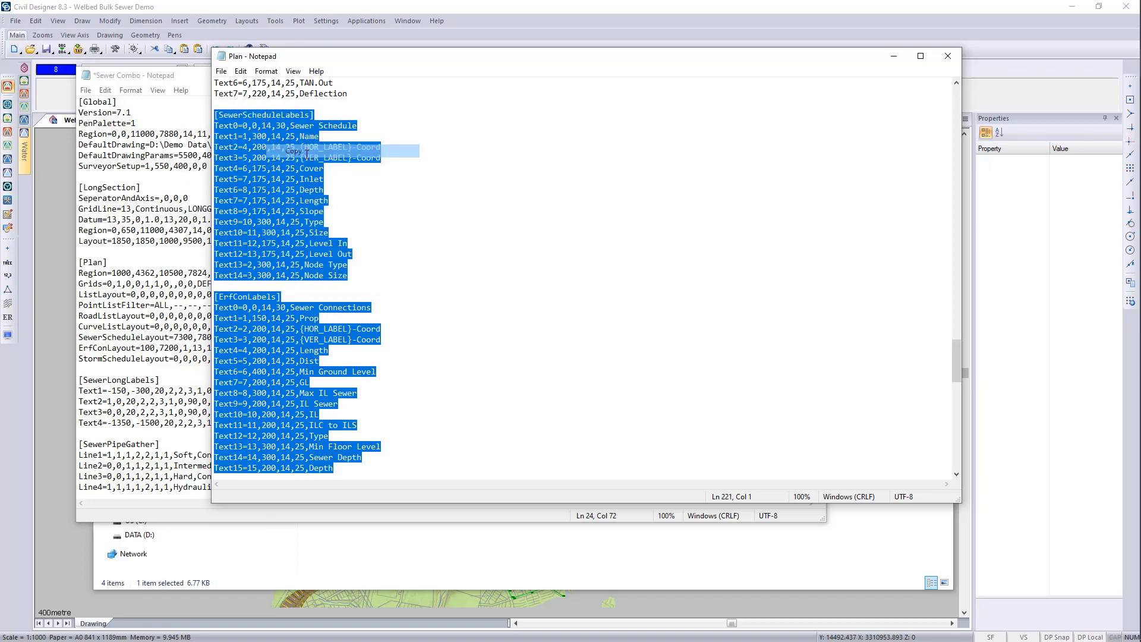
- Paste both label sections into Sewer Combo after the Draw1 line under [Drawings]
{"action": "left_click_drag", "start_coordinate": [961, 360], "coordinate": [963, 290]}
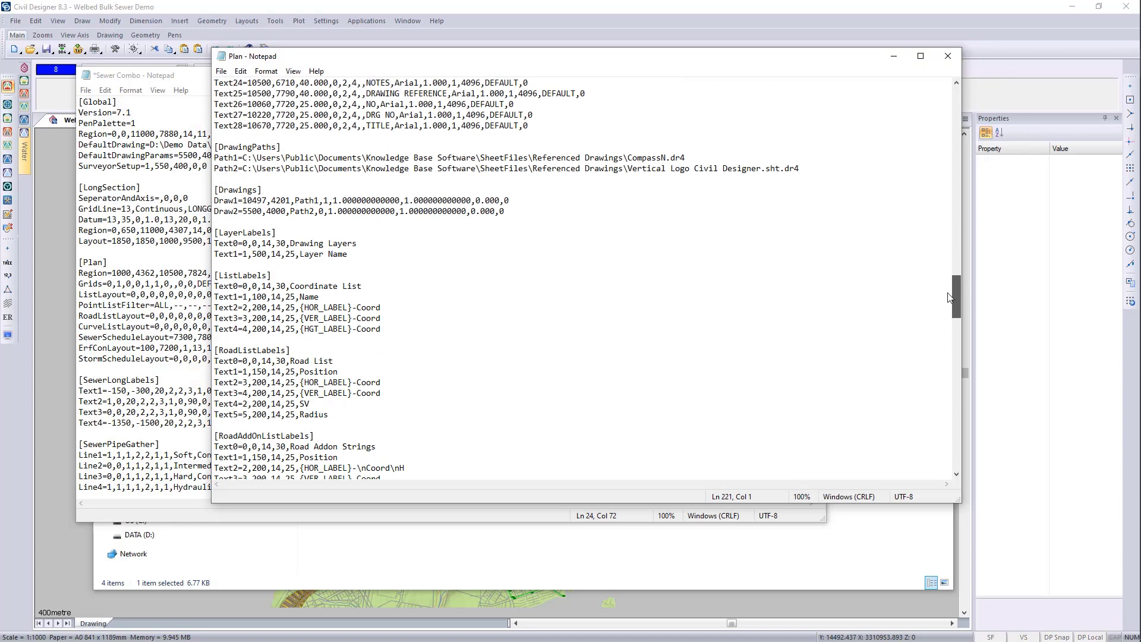
{"action": "left_click", "coordinate": [149, 76]}
{"action": "left_click_drag", "start_coordinate": [823, 156], "coordinate": [855, 365]}
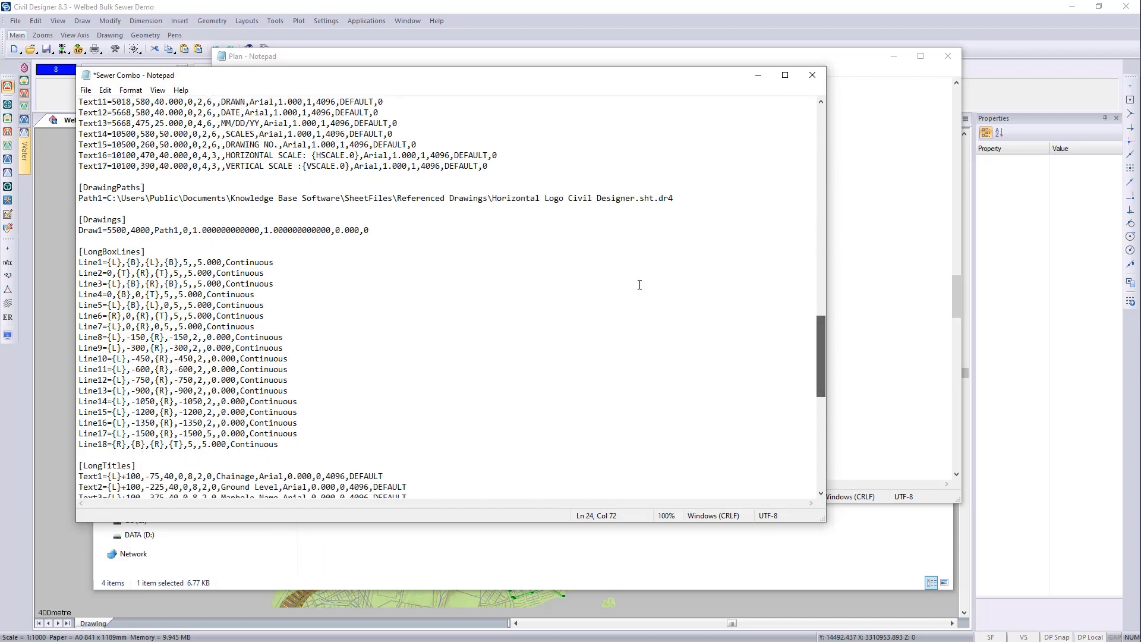
{"action": "left_click", "coordinate": [403, 231]}
{"action": "key", "text": "ctrl+v"}
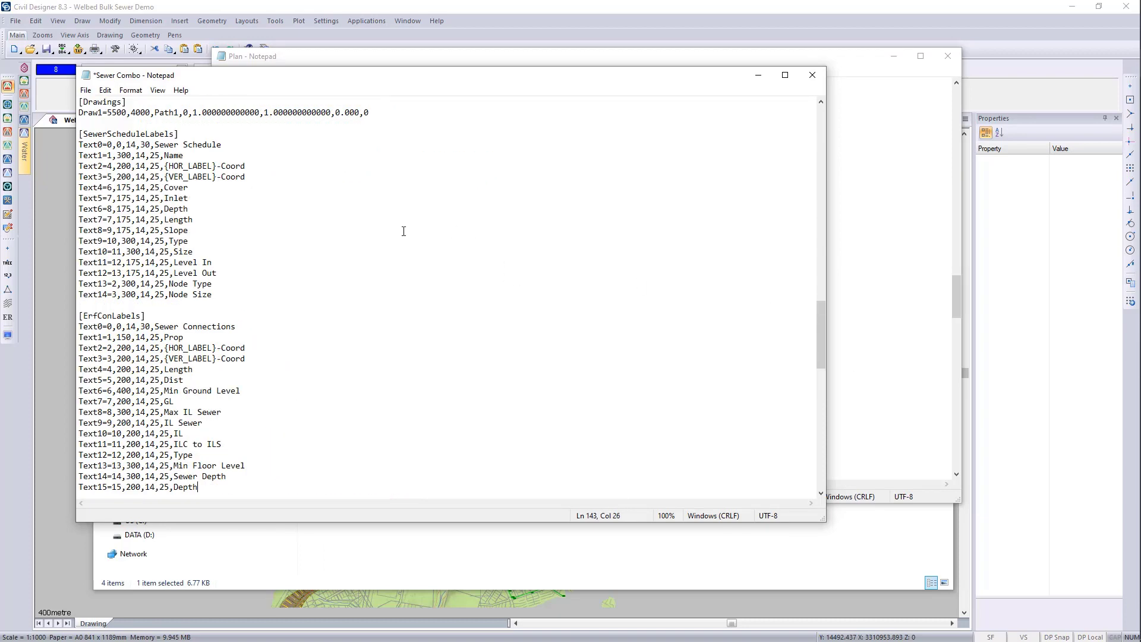
{"action": "left_click", "coordinate": [85, 90]}
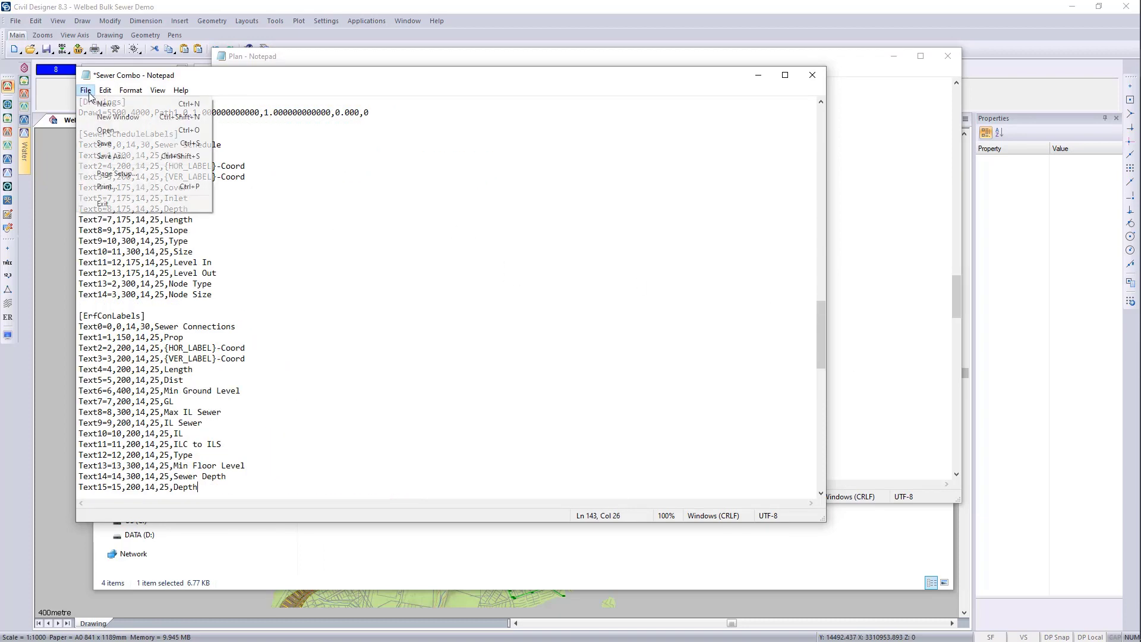
- Save Sewer Combo, then close both Notepad windows and the file browser
{"action": "left_click", "coordinate": [105, 143]}
{"action": "left_click", "coordinate": [812, 75]}
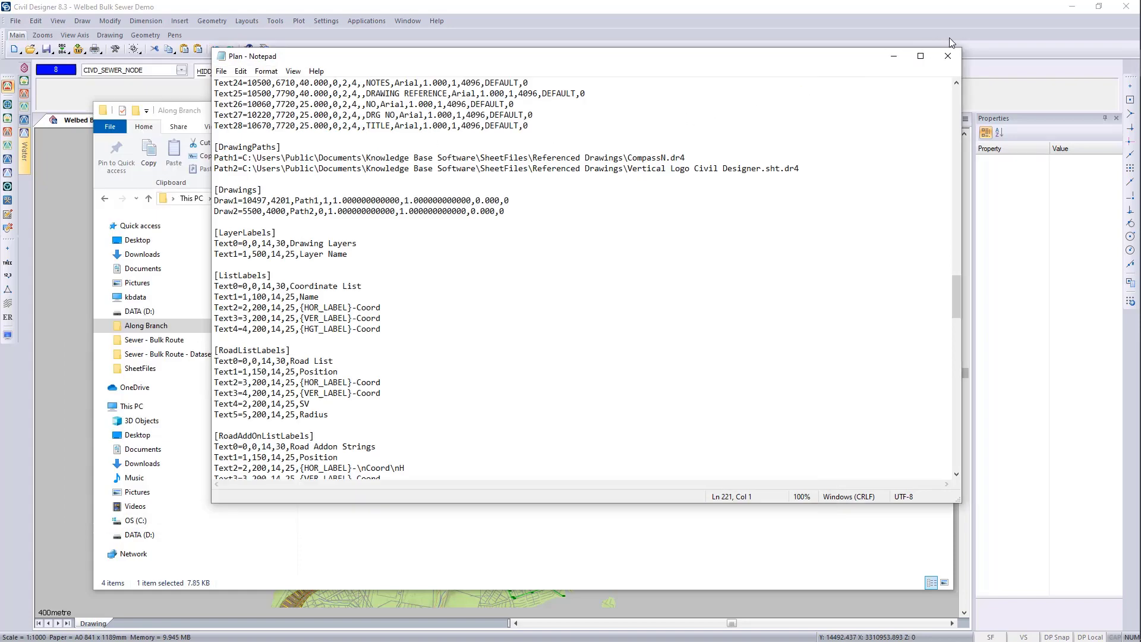
{"action": "left_click", "coordinate": [950, 62]}
{"action": "left_click", "coordinate": [940, 110]}
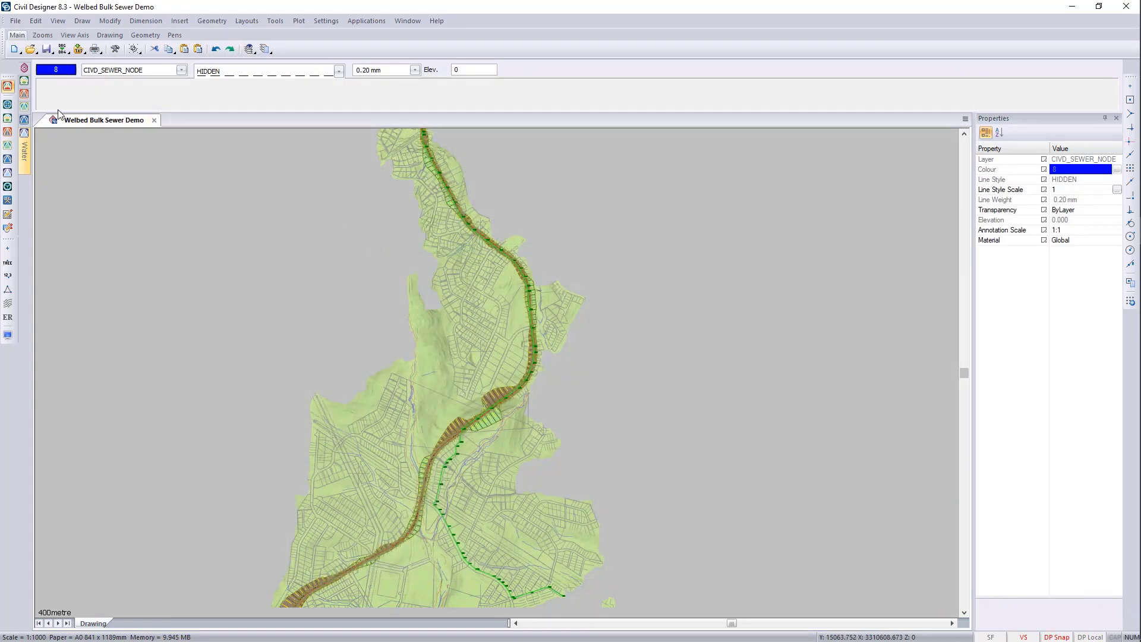
- Start a new sheet and load Sewer Combo.sht, showing the two new tables above the long section
{"action": "left_click", "coordinate": [8, 214]}
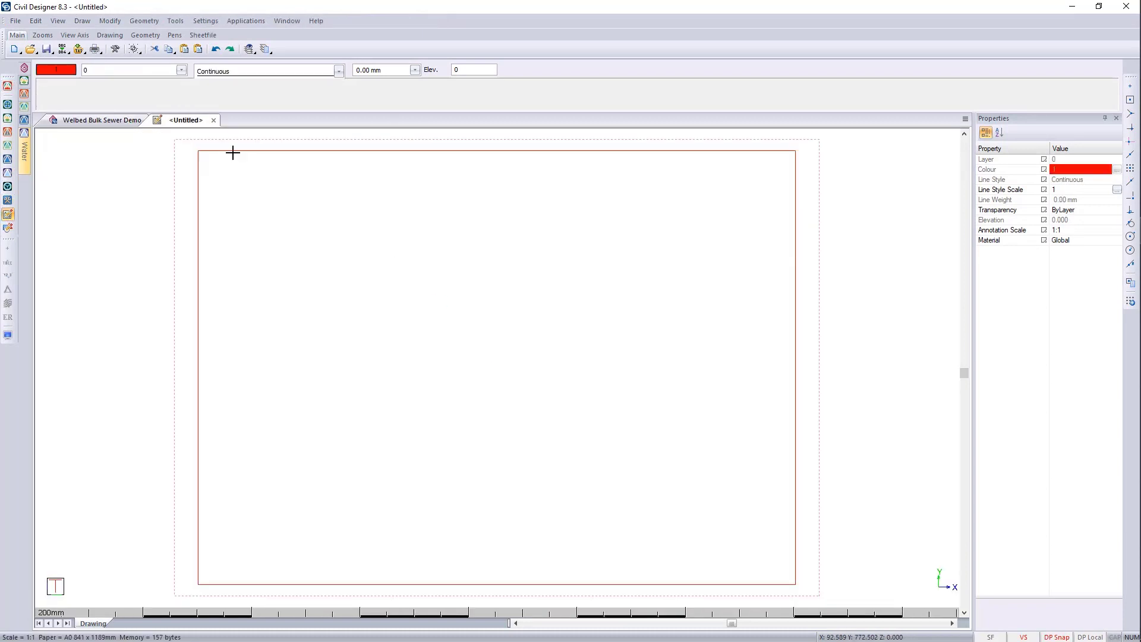
{"action": "left_click", "coordinate": [16, 21]}
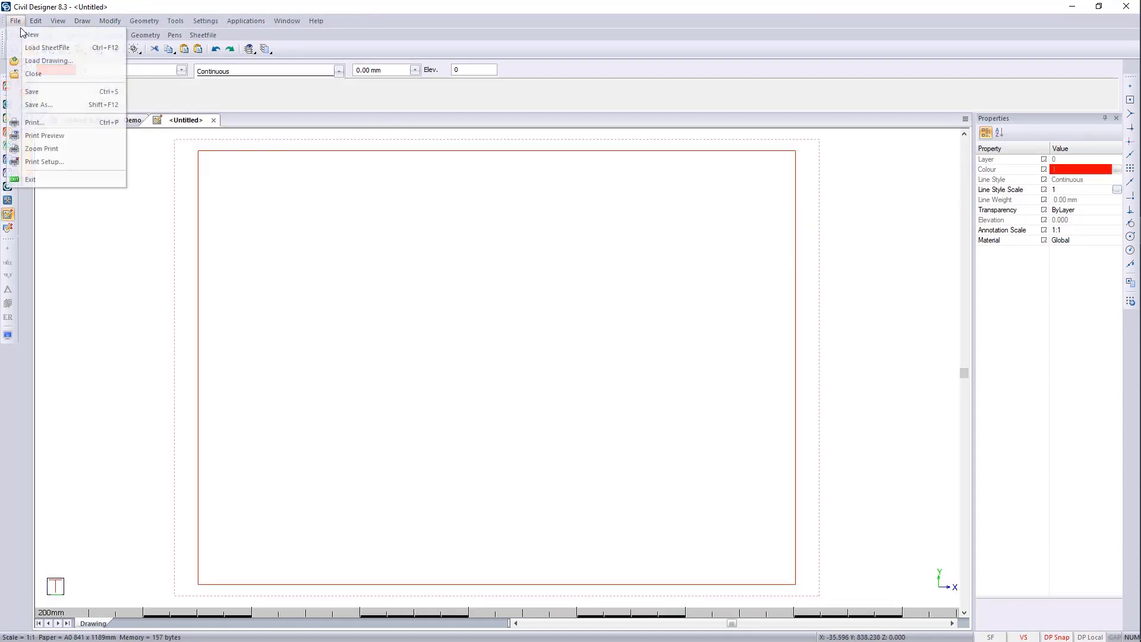
{"action": "left_click", "coordinate": [43, 51]}
{"action": "left_click", "coordinate": [330, 250]}
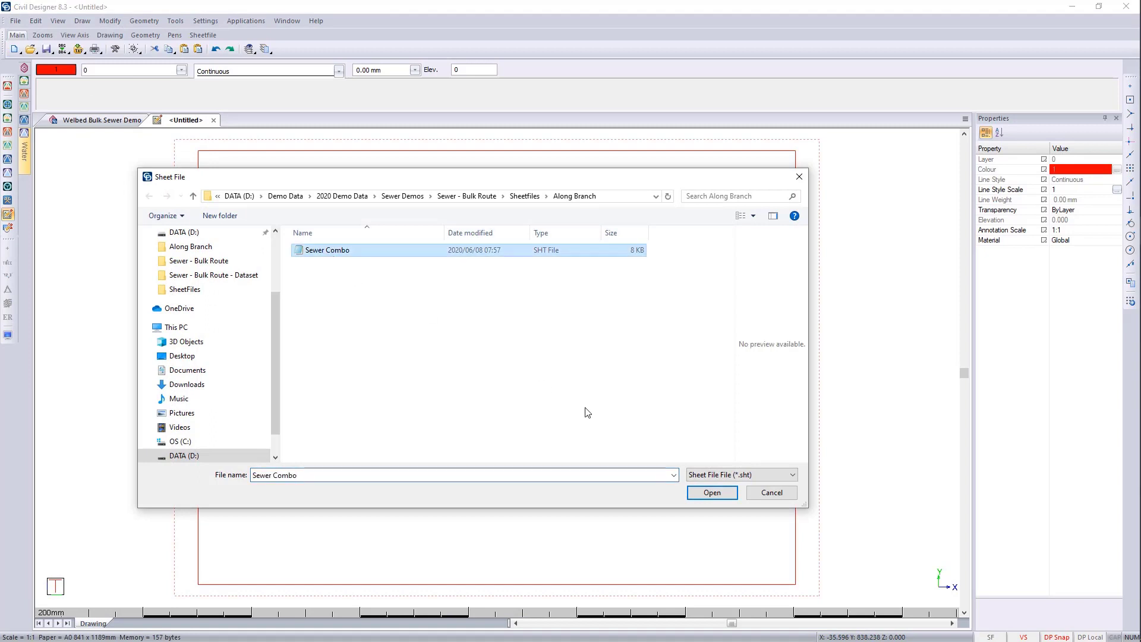
{"action": "left_click", "coordinate": [709, 494]}
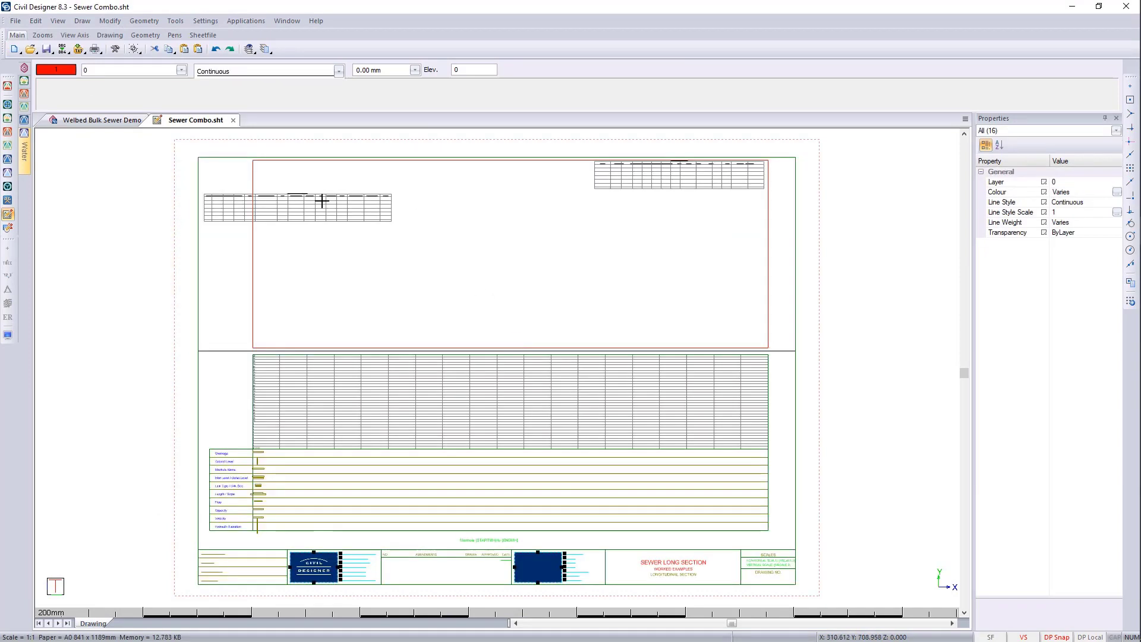
{"action": "key", "text": "Escape"}
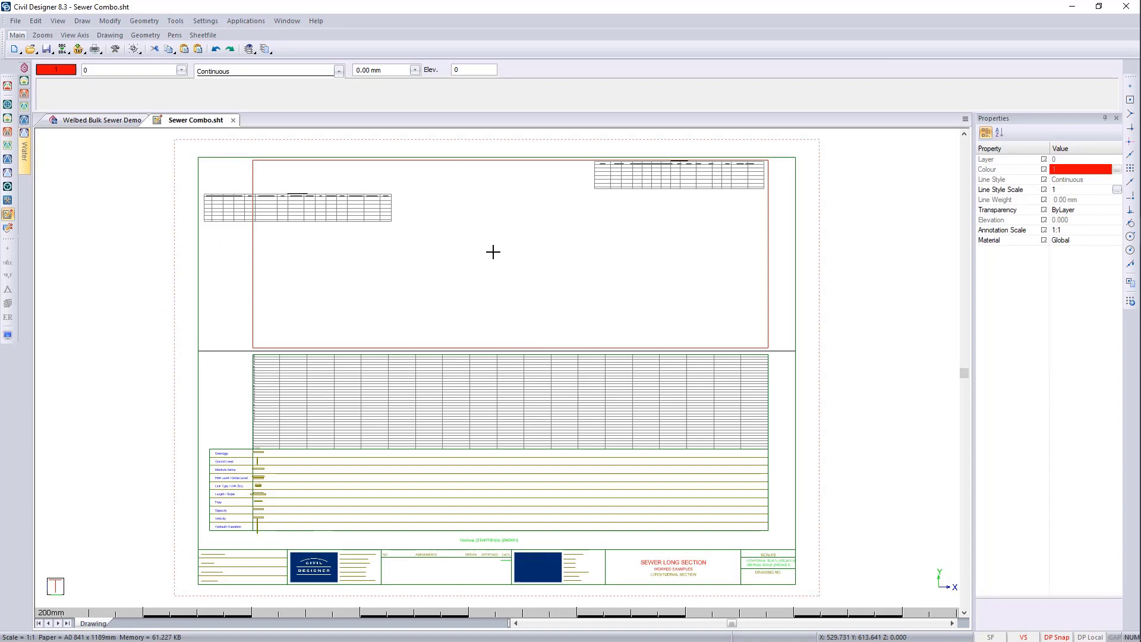
- Review the Sewer List and Erf Con. List label columns in Sheetfile Settings and accept them
{"action": "left_click", "coordinate": [375, 213]}
{"action": "right_click", "coordinate": [374, 213]}
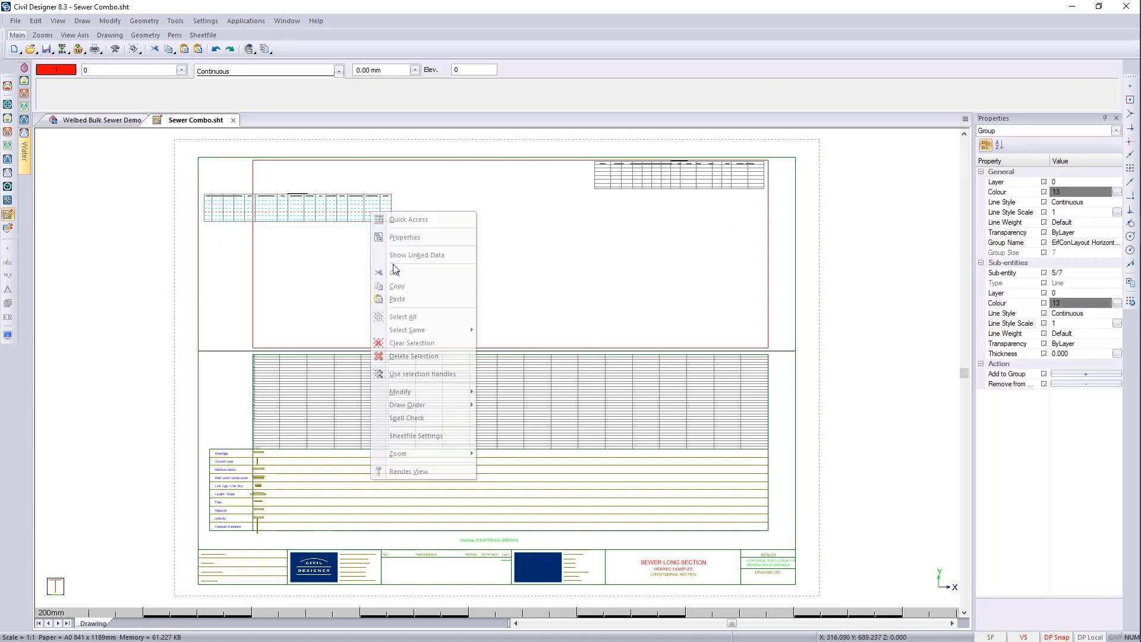
{"action": "left_click", "coordinate": [438, 436]}
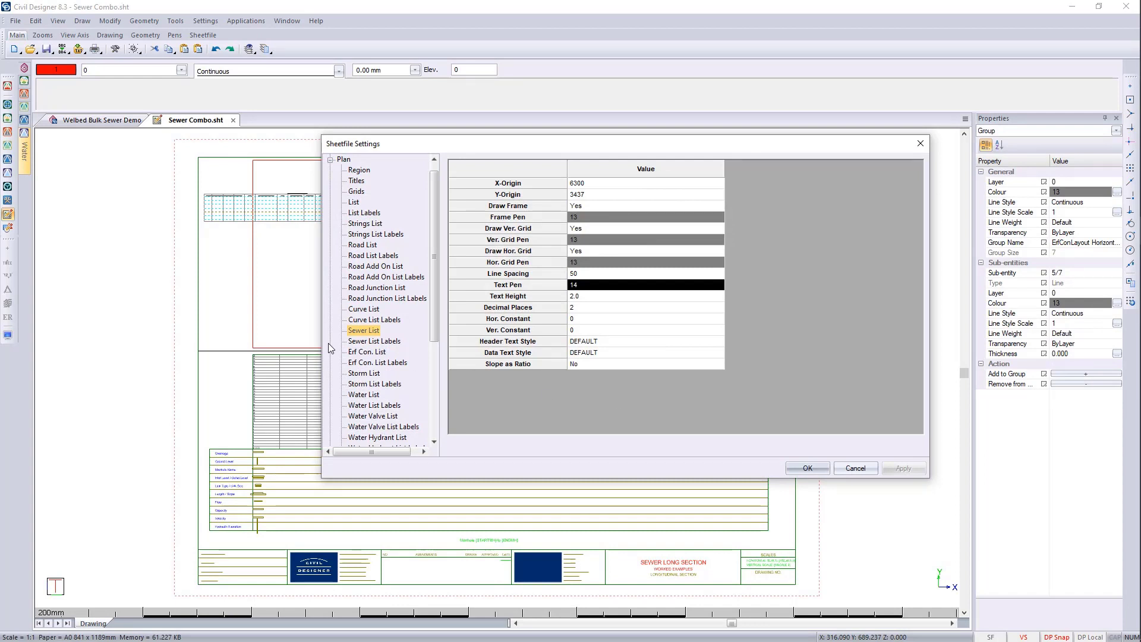
{"action": "left_click", "coordinate": [374, 341]}
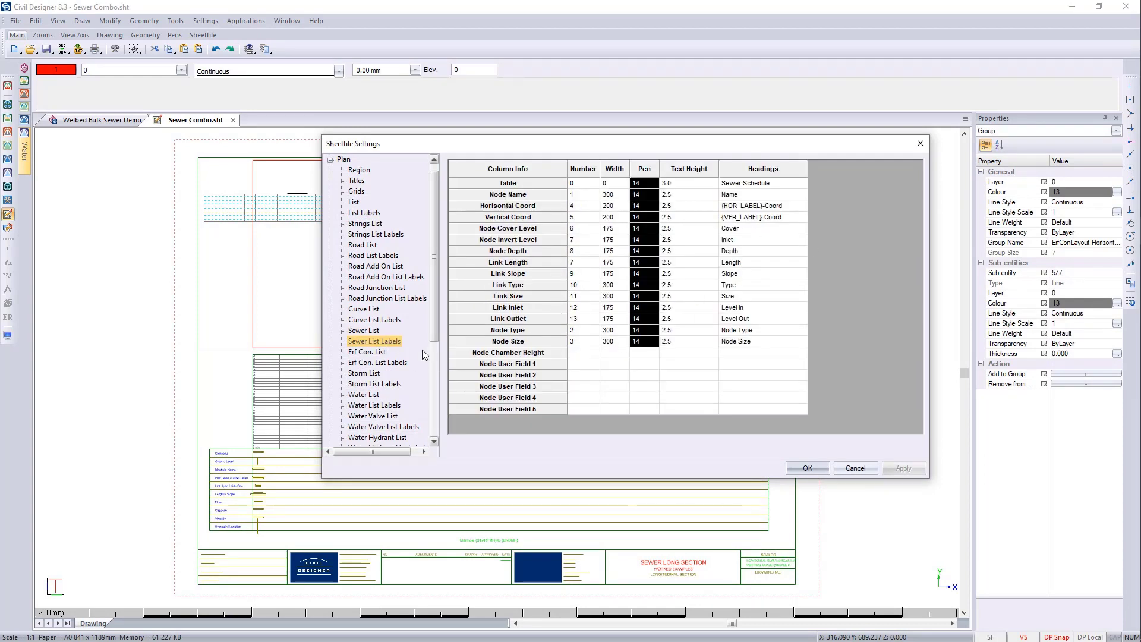
{"action": "left_click", "coordinate": [378, 352]}
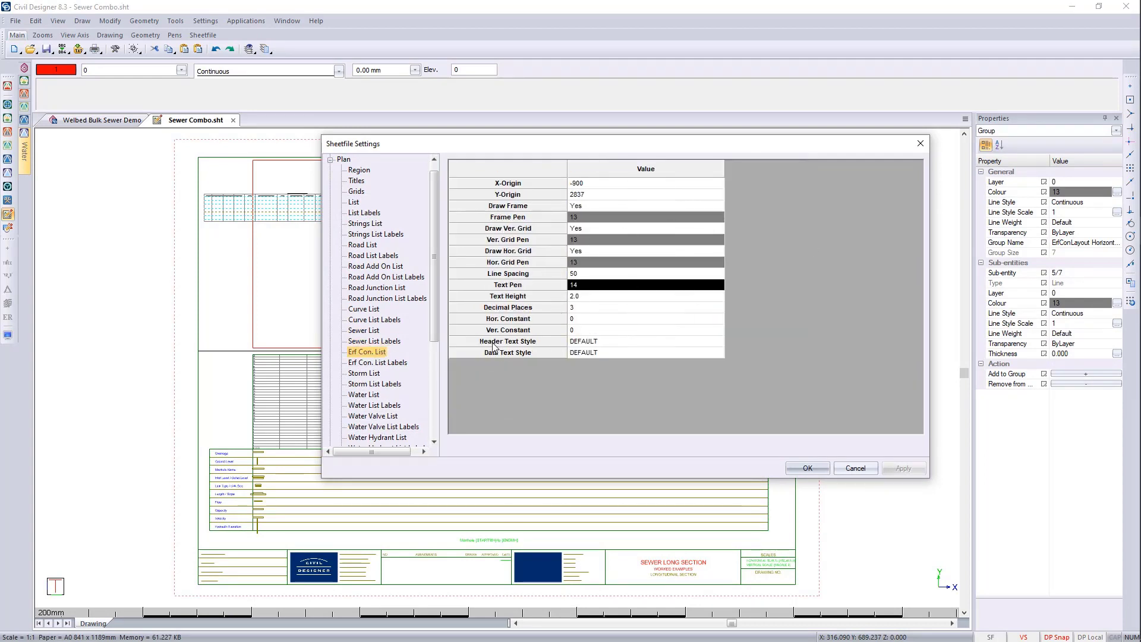
{"action": "left_click", "coordinate": [385, 364]}
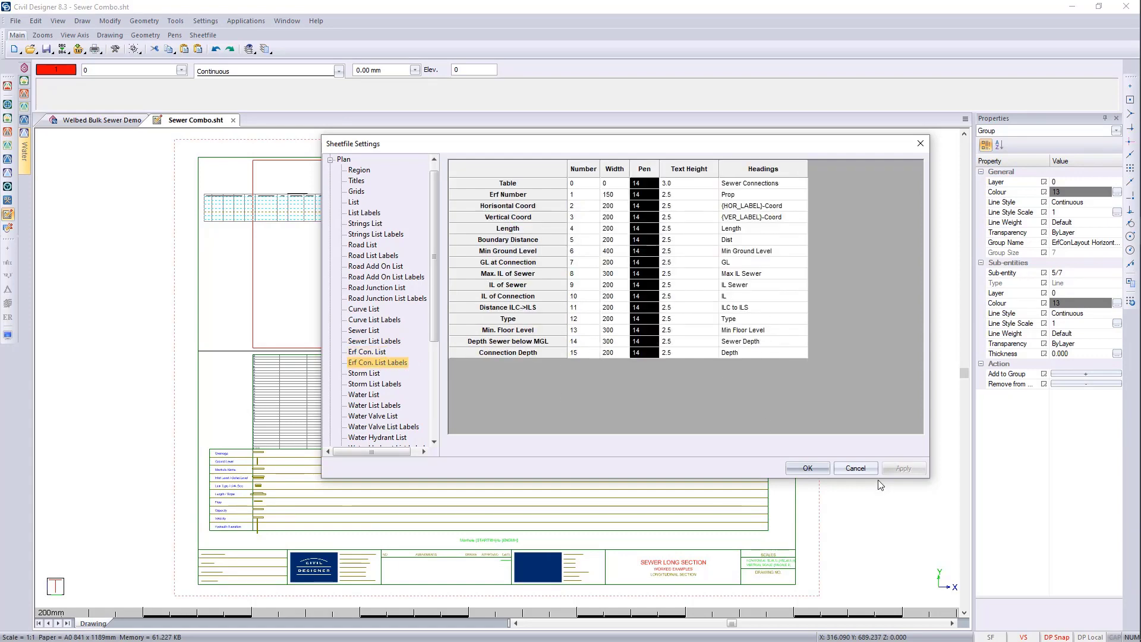
{"action": "left_click", "coordinate": [799, 468]}
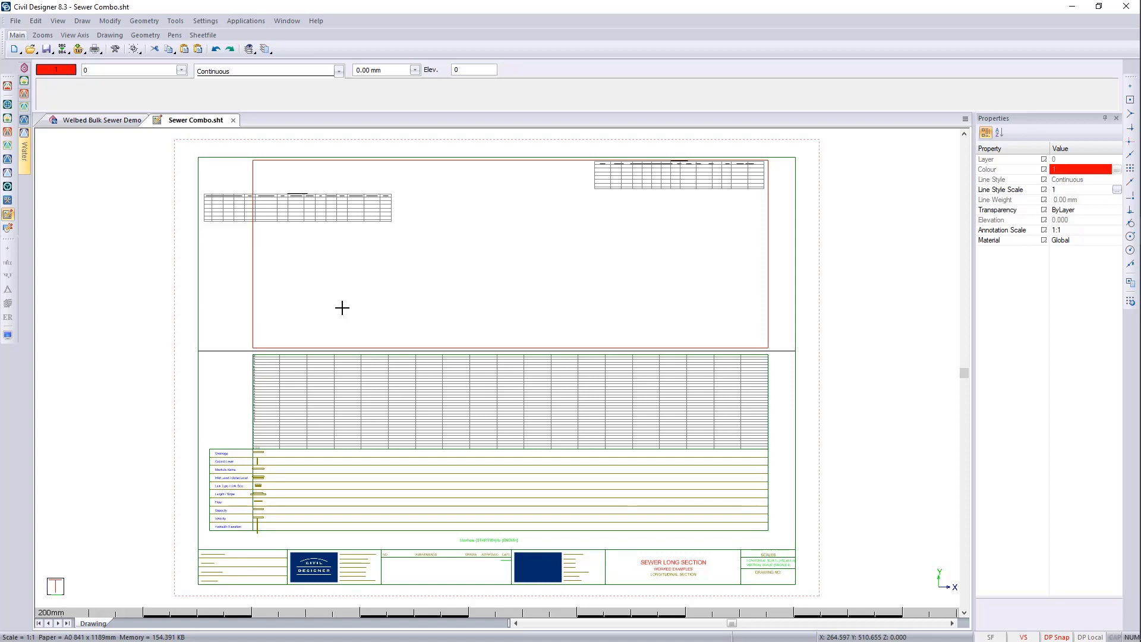
- Save and close Sewer Combo.sht, then leave only CIVD_SEWER_NODE and CIVD_SEWER_LINK selectable
{"action": "left_click", "coordinate": [234, 120]}
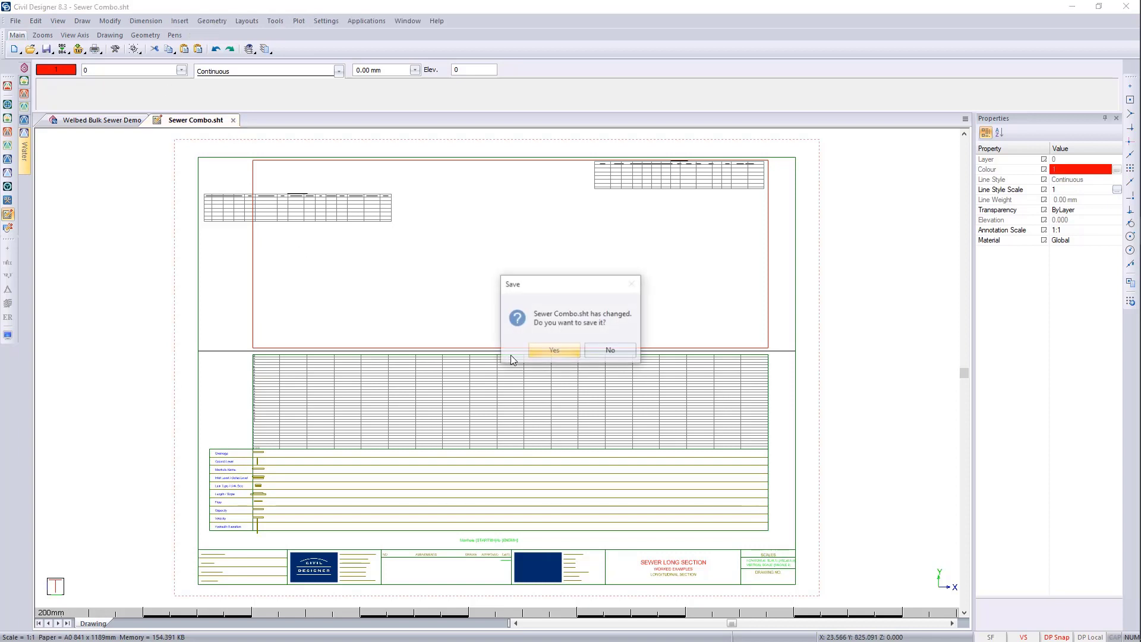
{"action": "left_click", "coordinate": [564, 354]}
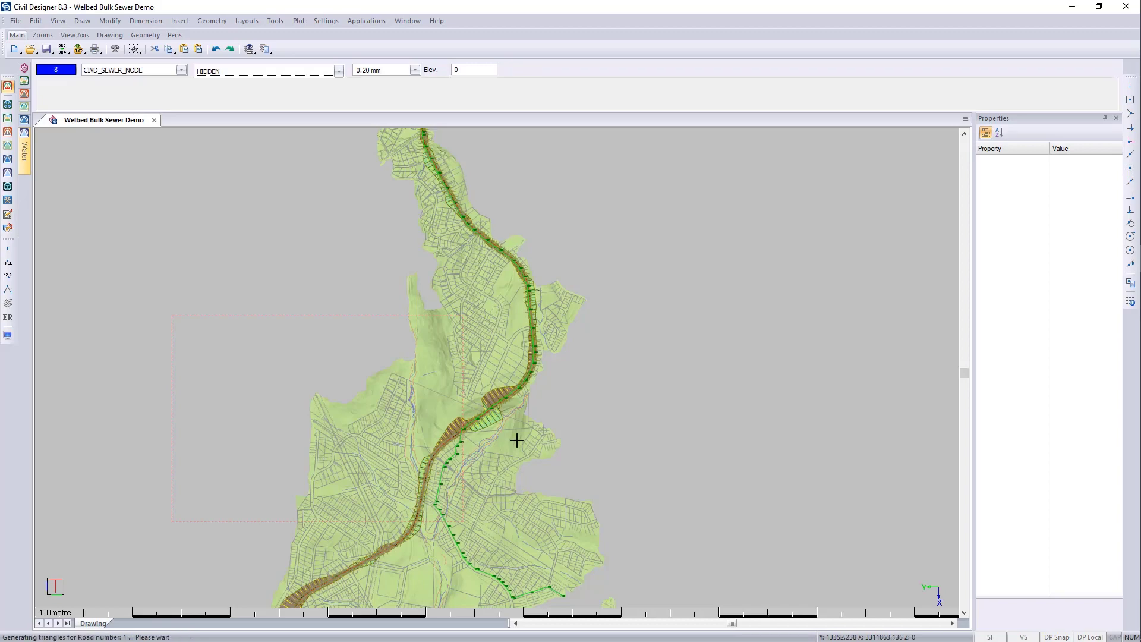
{"action": "scroll", "coordinate": [499, 361], "scroll_direction": "down", "scroll_amount": 1}
{"action": "left_click", "coordinate": [123, 72]}
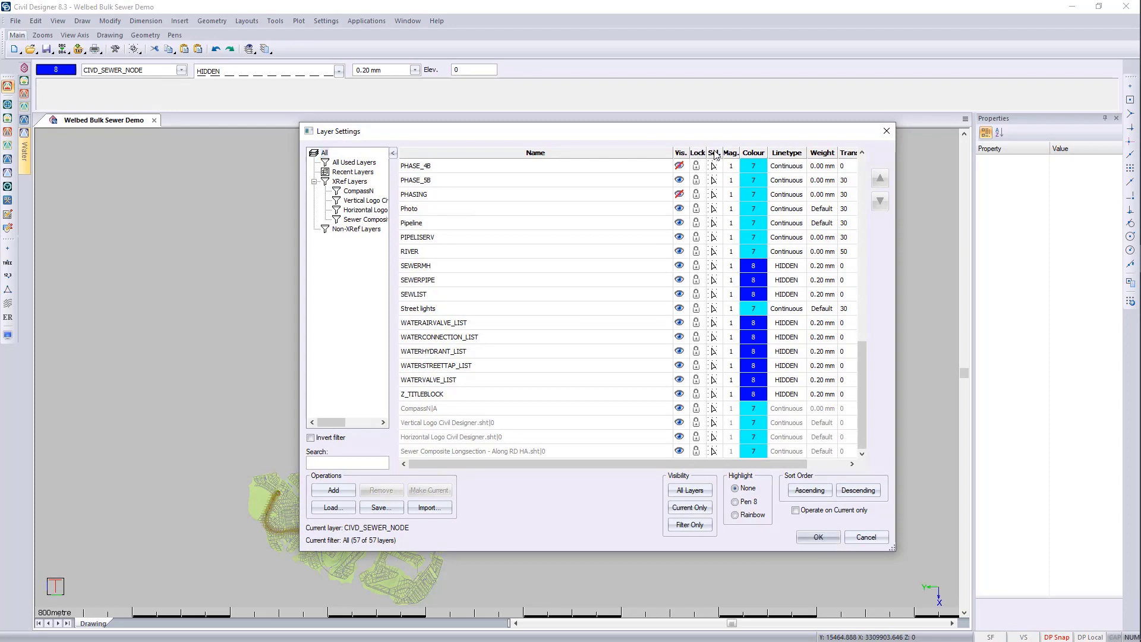
{"action": "left_click", "coordinate": [715, 154]}
{"action": "scroll", "coordinate": [437, 354], "scroll_direction": "up", "scroll_amount": 12}
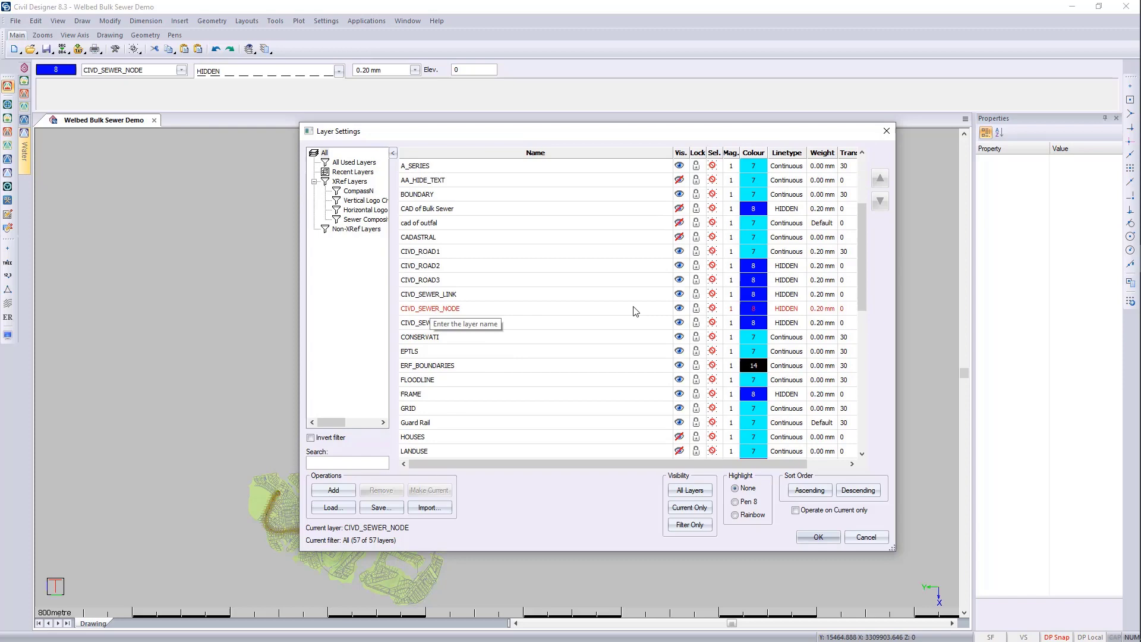
{"action": "left_click", "coordinate": [712, 308]}
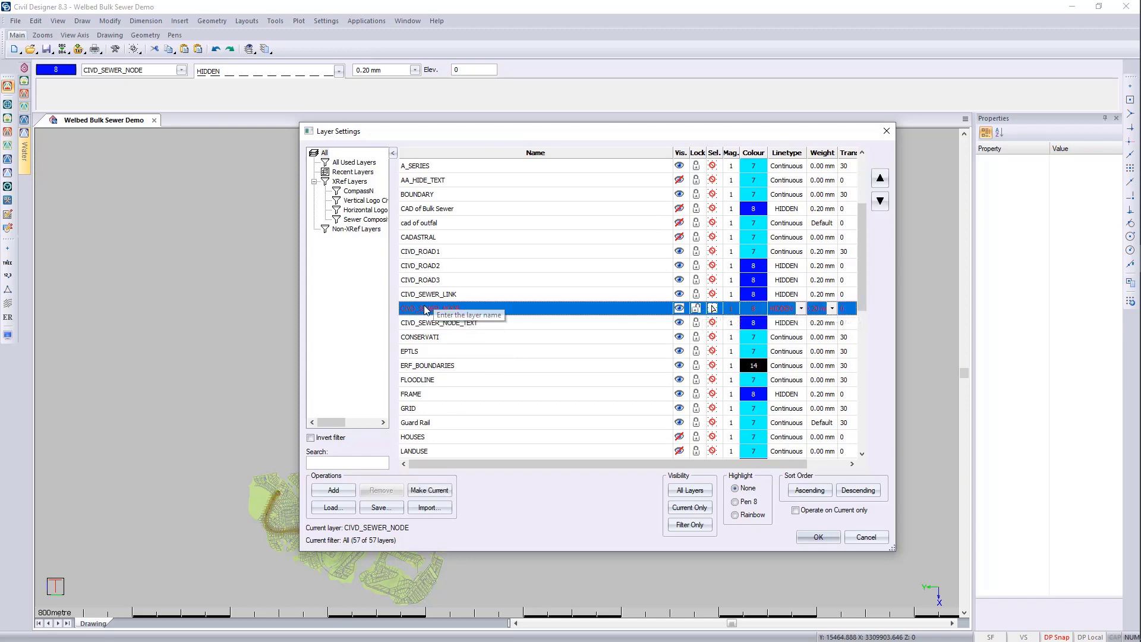
{"action": "left_click", "coordinate": [712, 294]}
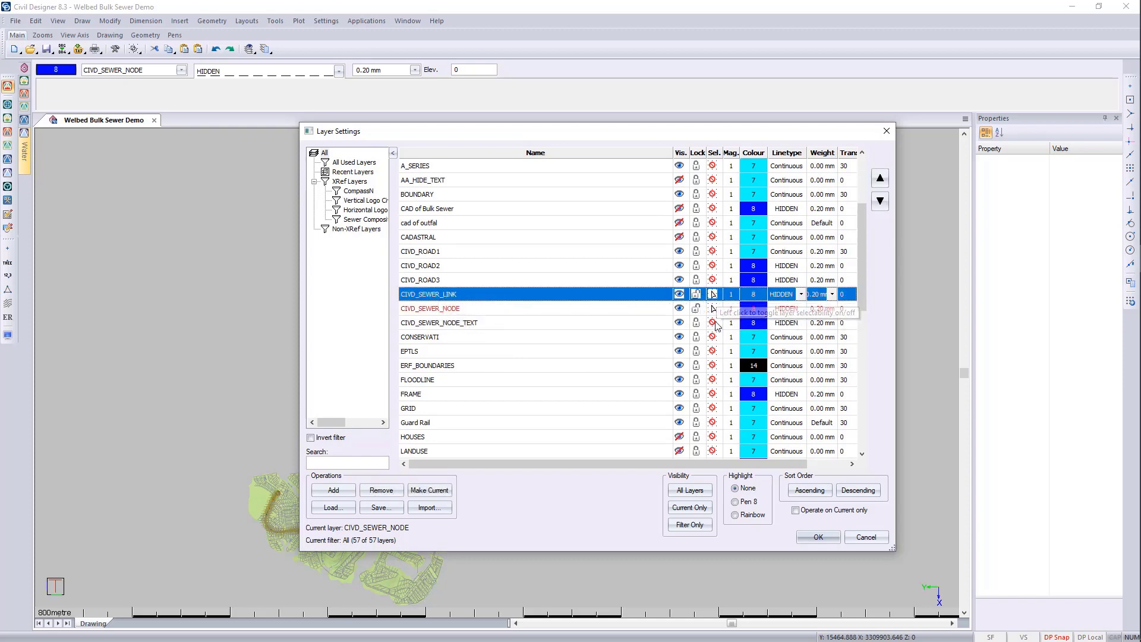
{"action": "left_click", "coordinate": [806, 535]}
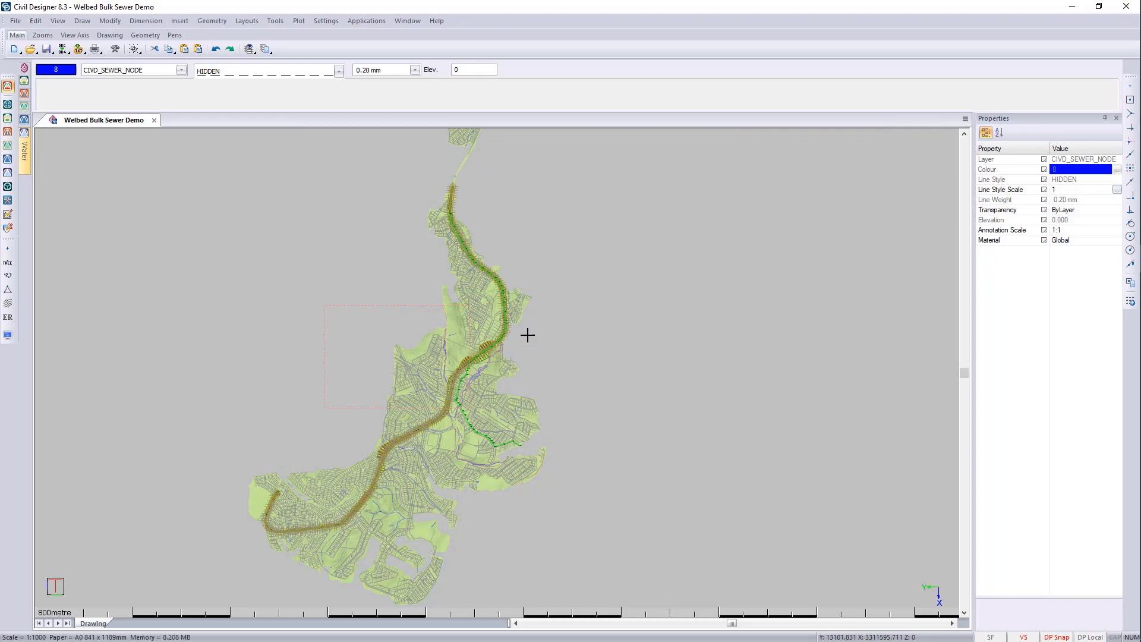
- Window-select the sewer line to be plotted
{"action": "scroll", "coordinate": [527, 334], "scroll_direction": "down", "scroll_amount": 3}
{"action": "left_click_drag", "start_coordinate": [678, 211], "coordinate": [393, 477]}
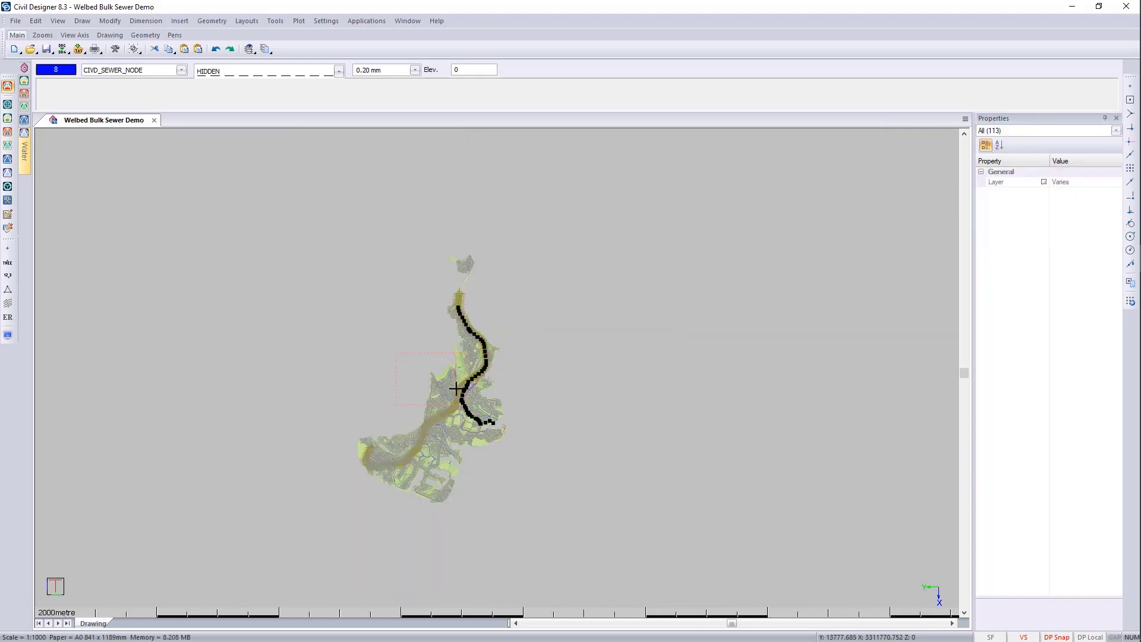
{"action": "scroll", "coordinate": [425, 327], "scroll_direction": "up", "scroll_amount": 2}
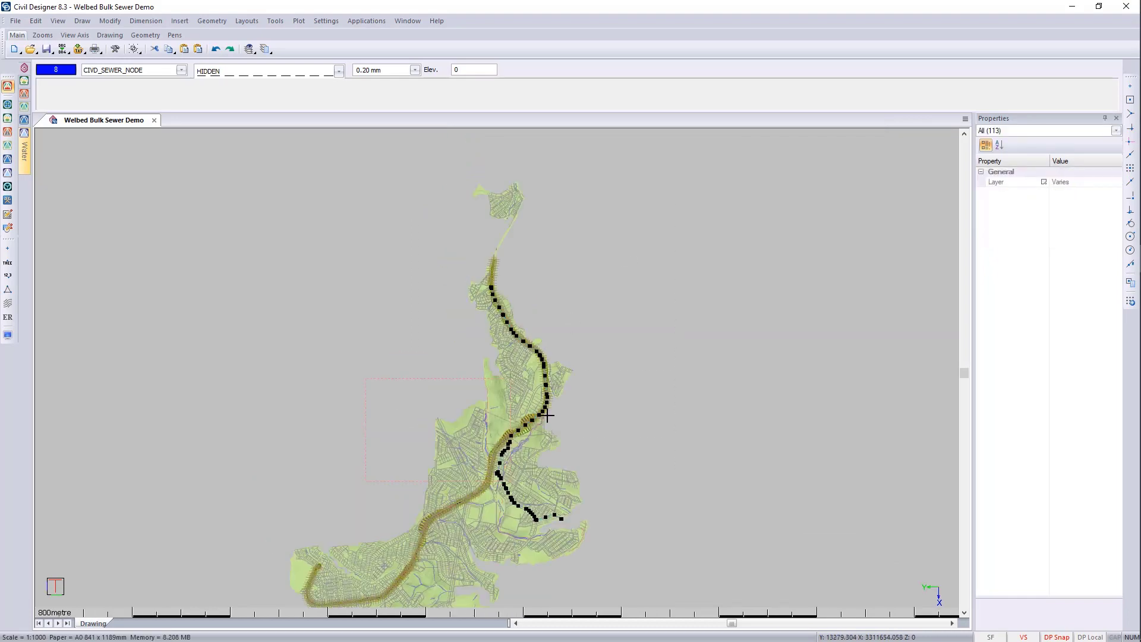
{"action": "scroll", "coordinate": [547, 415], "scroll_direction": "up", "scroll_amount": 2}
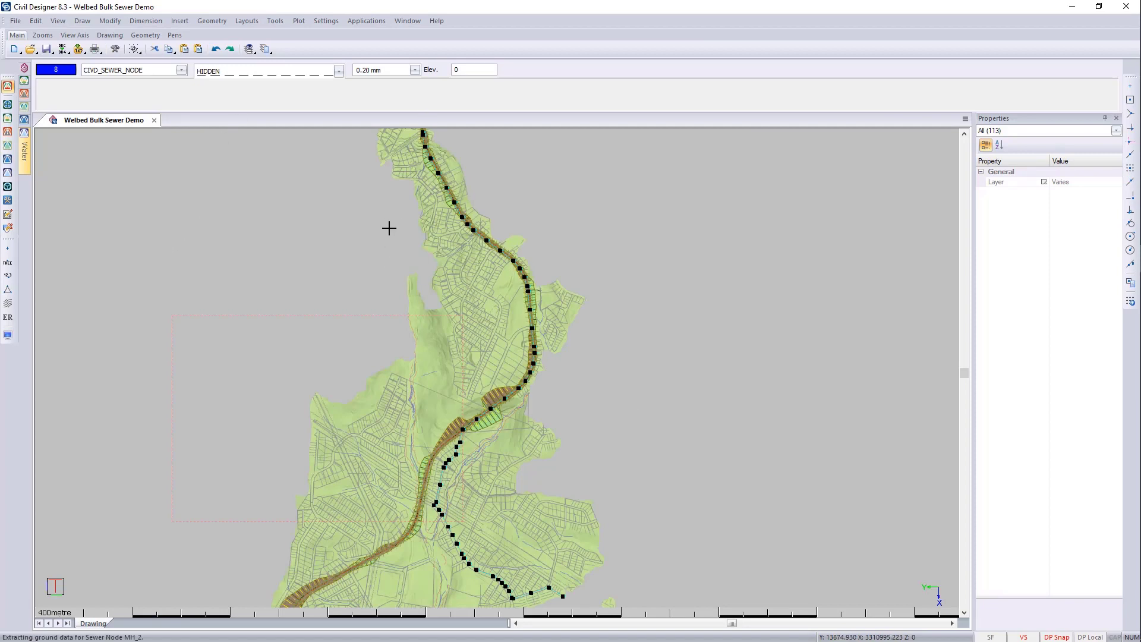
- Generate a plot using the Sewer Combo.sht sheet file at sheet size A0
{"action": "left_click", "coordinate": [299, 21]}
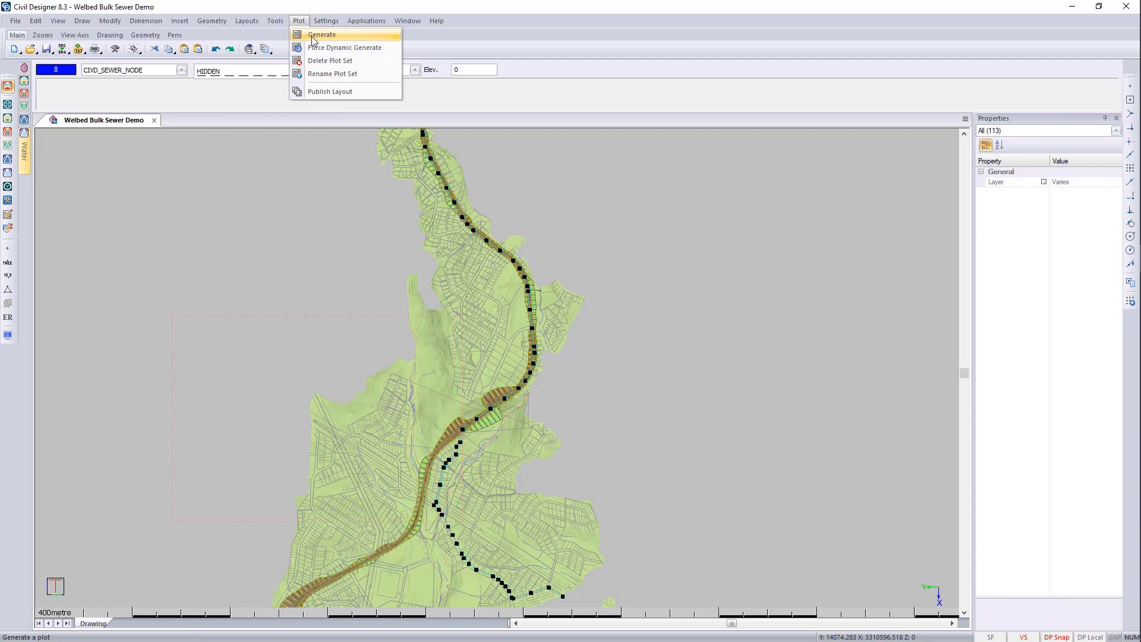
{"action": "left_click", "coordinate": [308, 33]}
{"action": "left_click", "coordinate": [593, 190]}
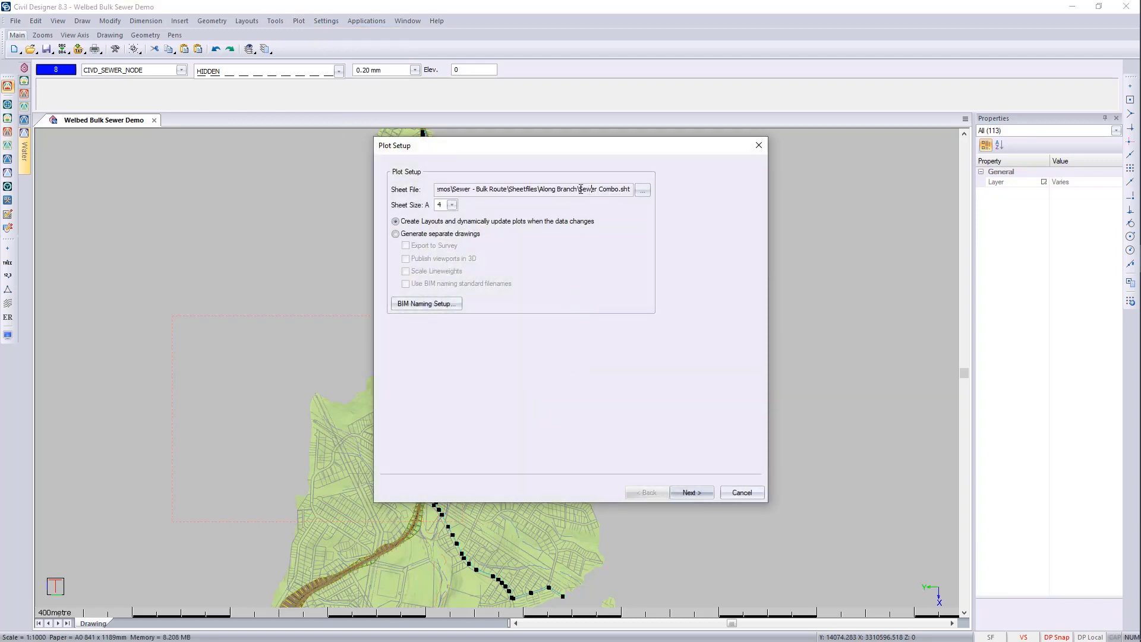
{"action": "left_click_drag", "start_coordinate": [579, 189], "coordinate": [670, 191]}
{"action": "left_click", "coordinate": [452, 204]}
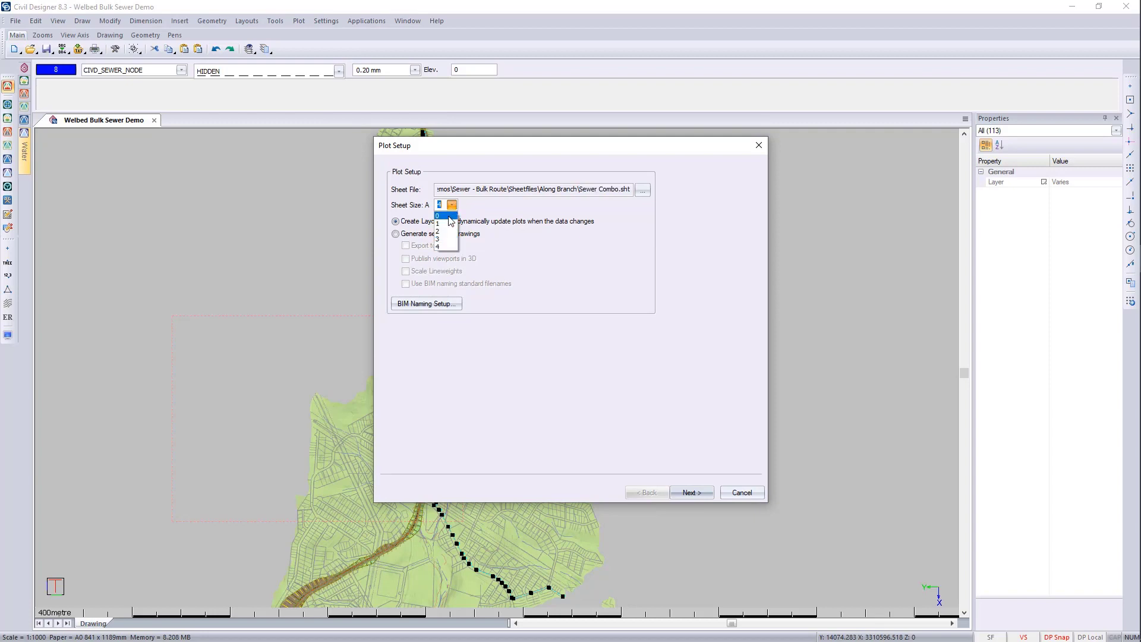
{"action": "left_click", "coordinate": [449, 216]}
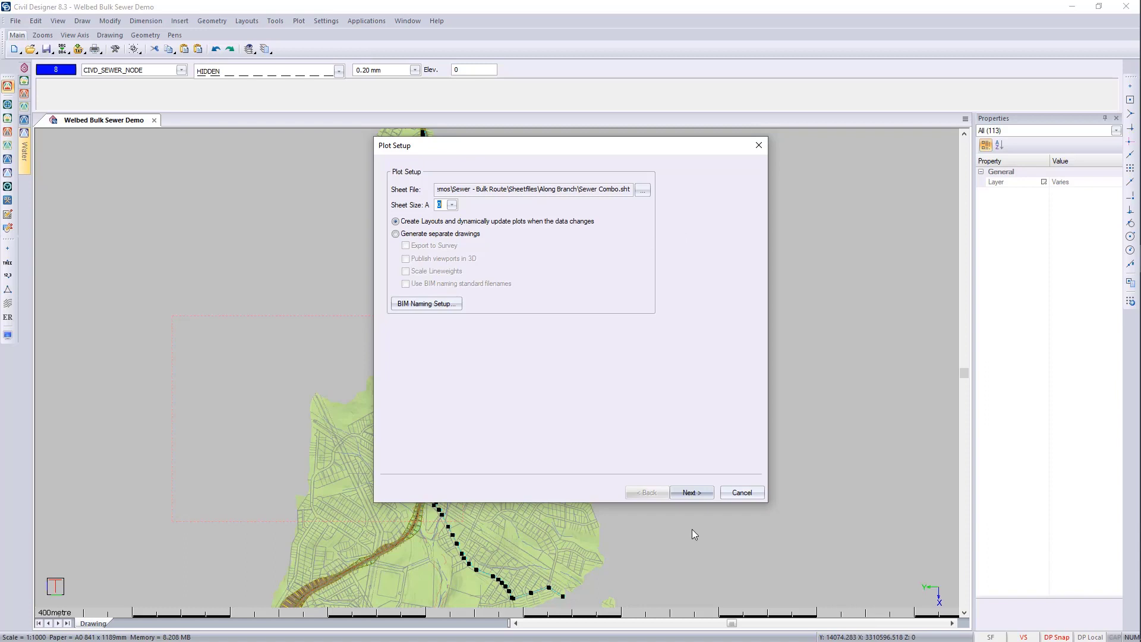
- Add Road to the long-section crossings and advance to the Long-section Editor
{"action": "left_click", "coordinate": [691, 493]}
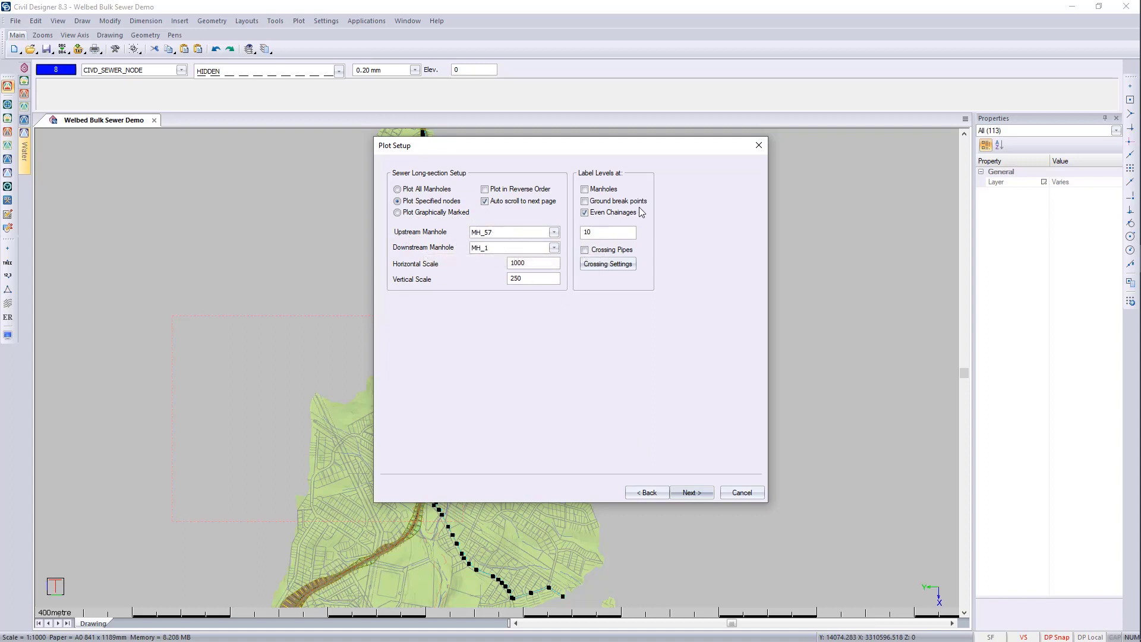
{"action": "left_click", "coordinate": [611, 268]}
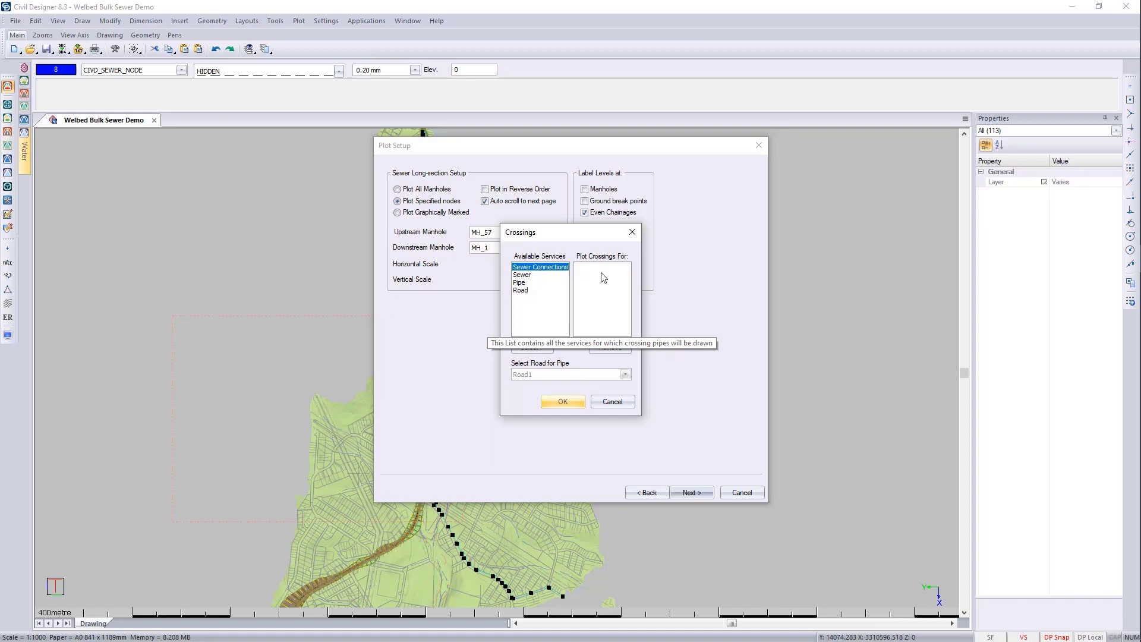
{"action": "left_click", "coordinate": [521, 290]}
{"action": "left_click", "coordinate": [532, 346]}
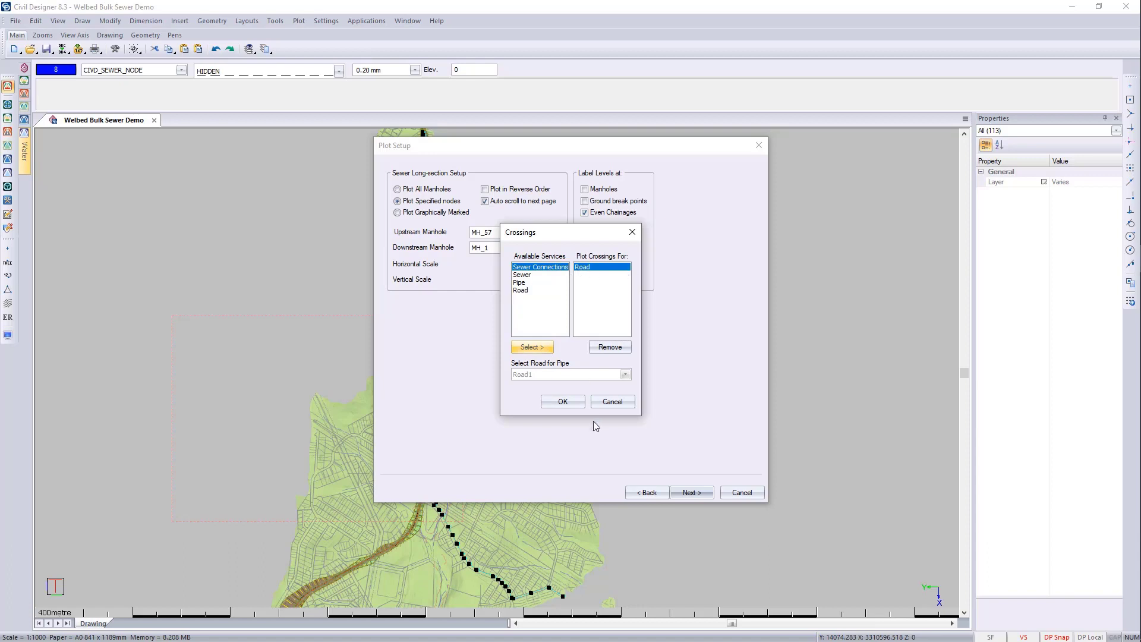
{"action": "left_click", "coordinate": [563, 403]}
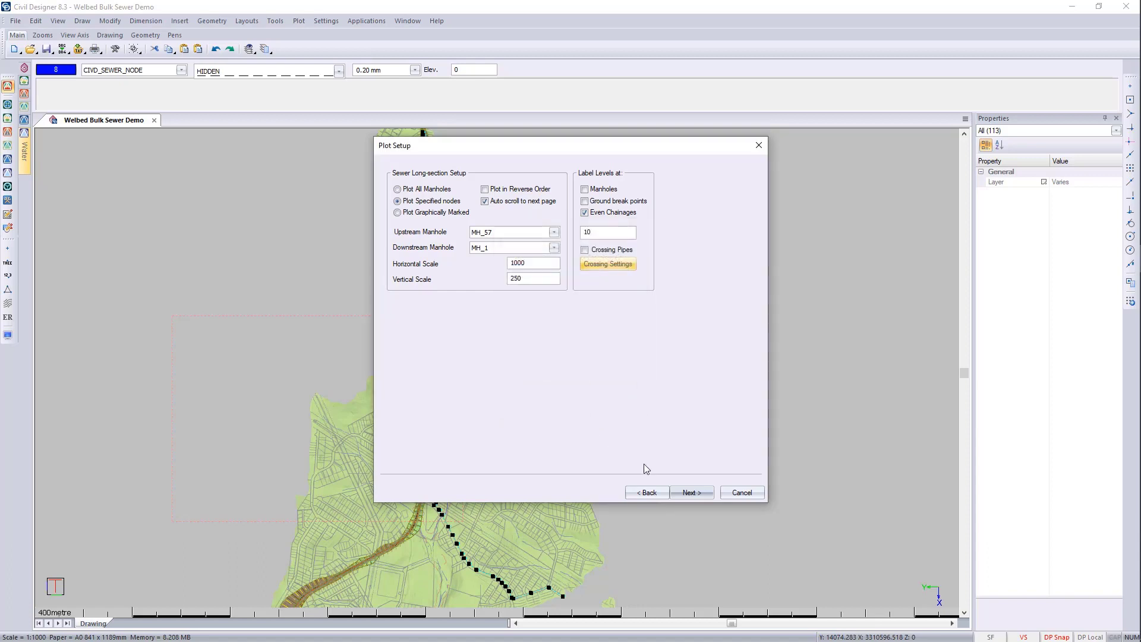
{"action": "left_click", "coordinate": [693, 493]}
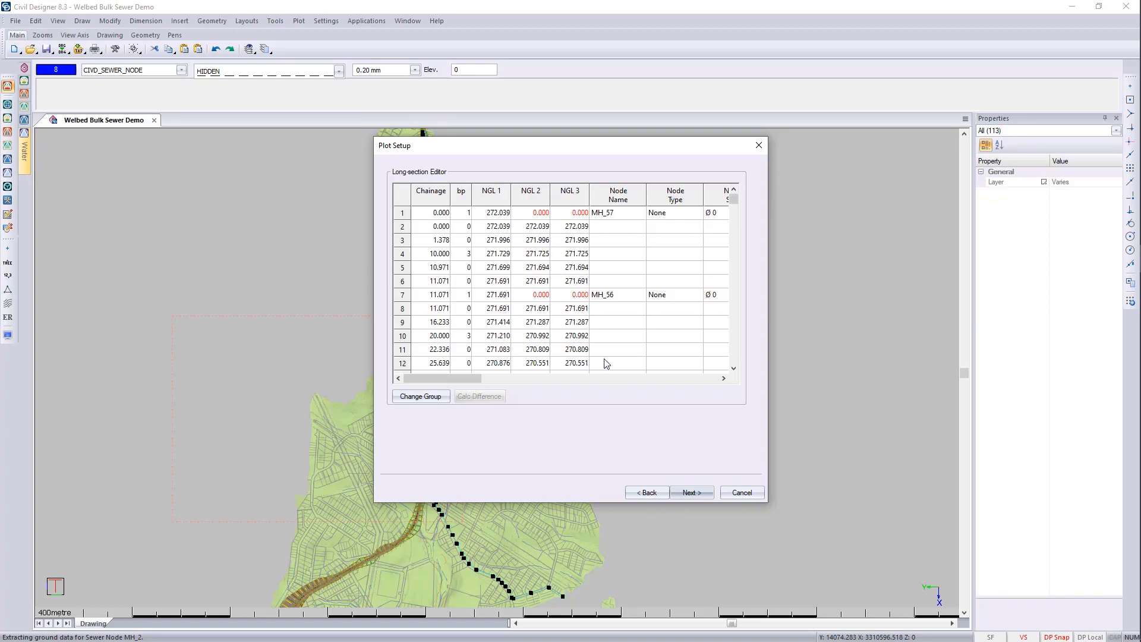
- Auto-define plan plots along the alignment with overlap 5 over the full chainage range, then finish
{"action": "left_click", "coordinate": [699, 494]}
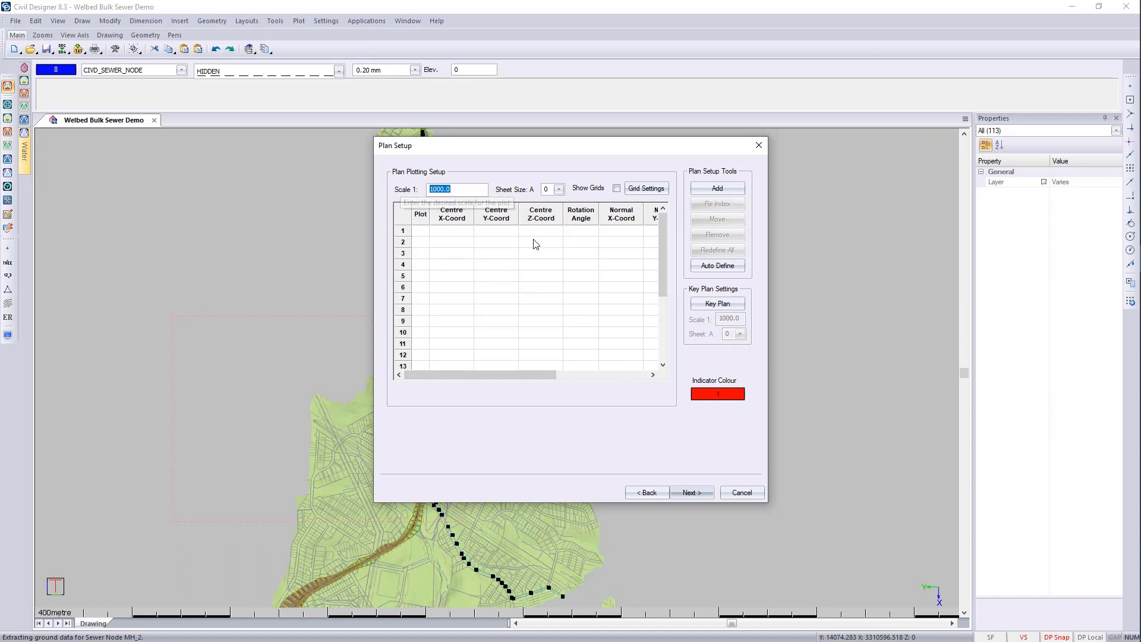
{"action": "left_click", "coordinate": [723, 266]}
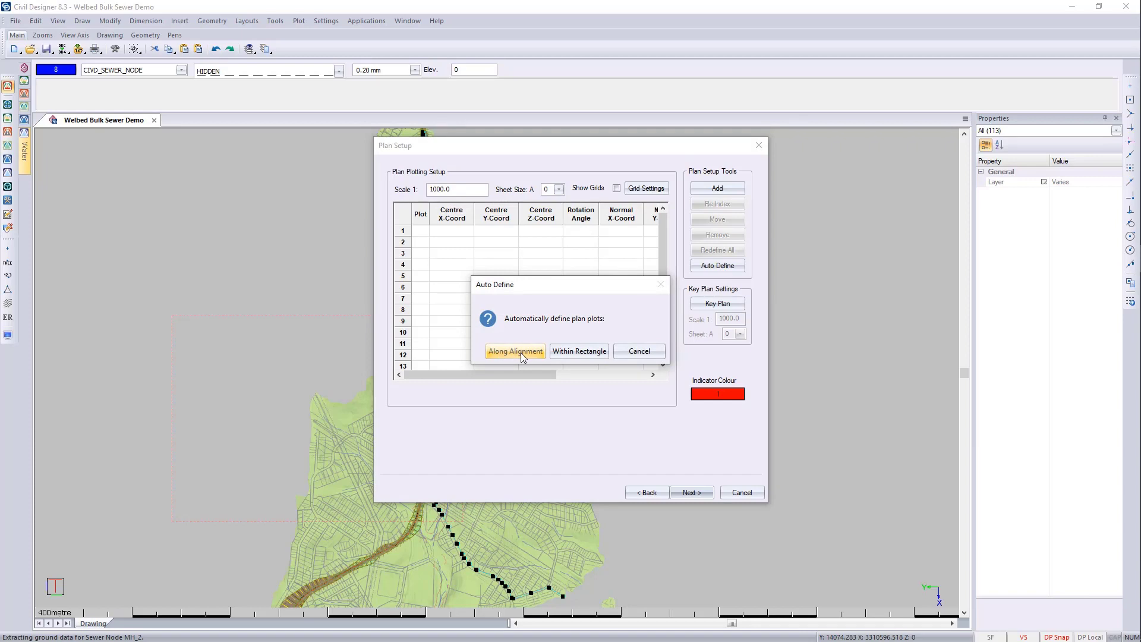
{"action": "left_click", "coordinate": [515, 352]}
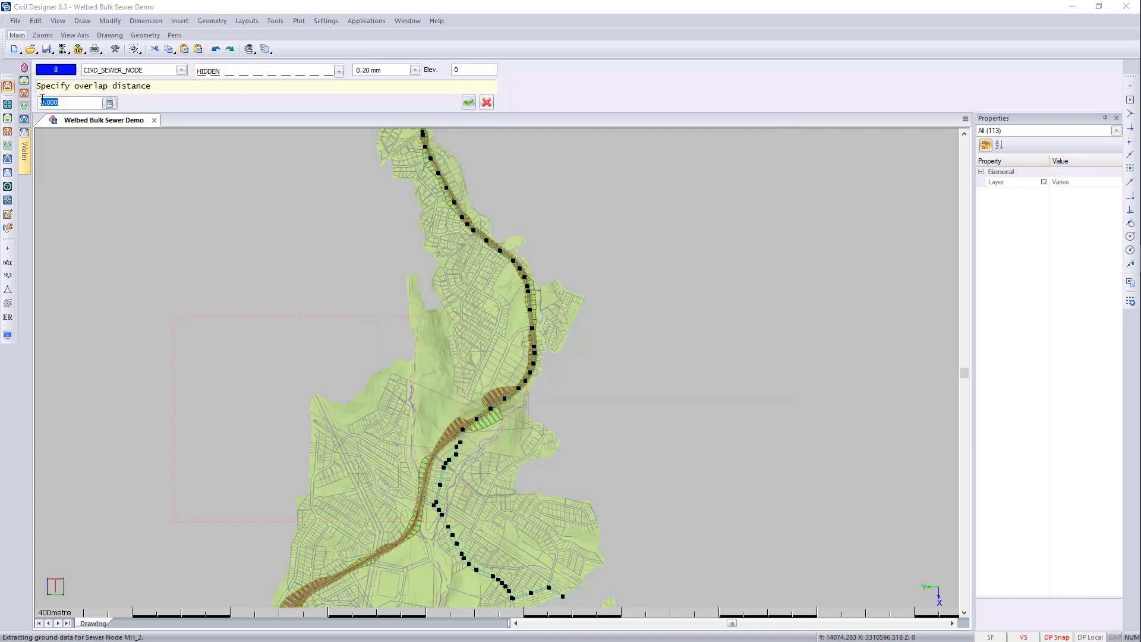
{"action": "type", "text": "5"}
{"action": "left_click", "coordinate": [469, 102]}
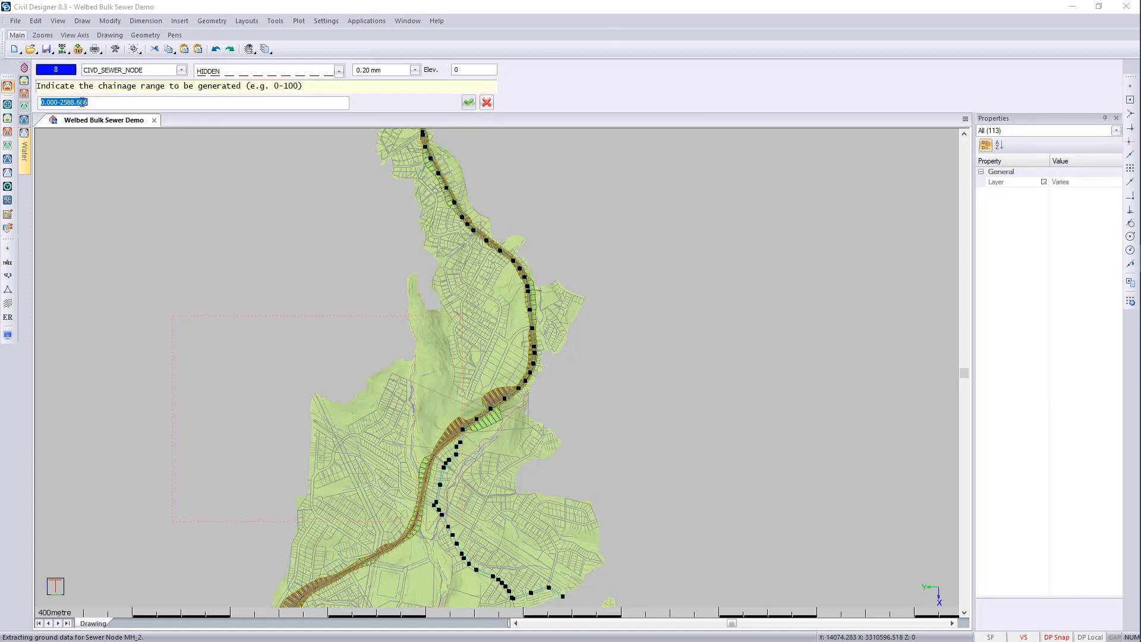
{"action": "left_click", "coordinate": [469, 102]}
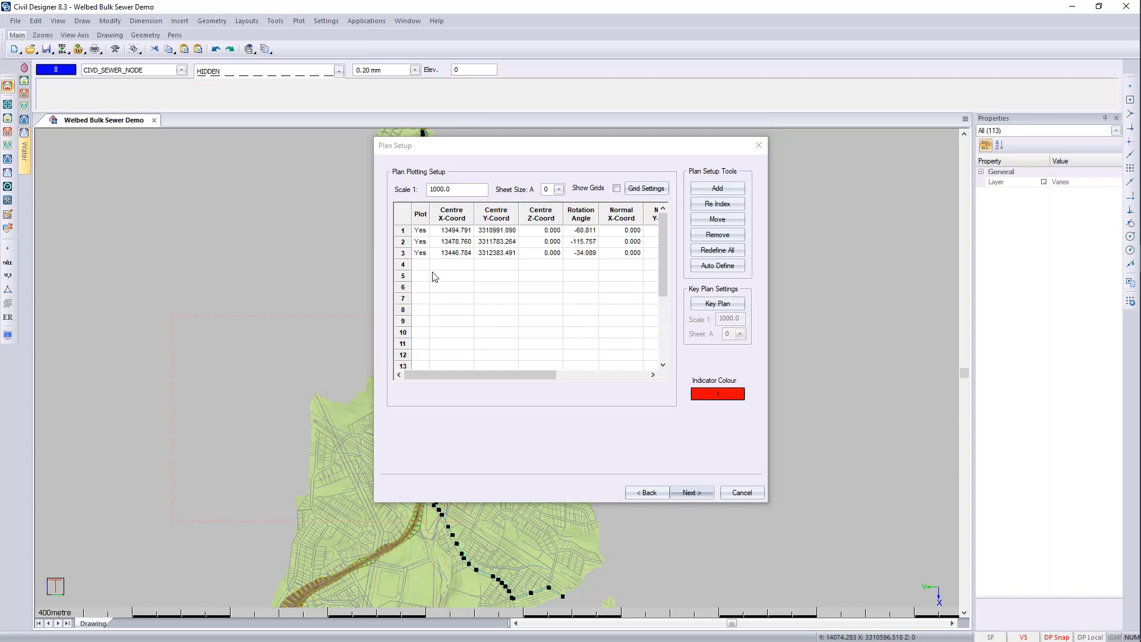
{"action": "left_click", "coordinate": [691, 493]}
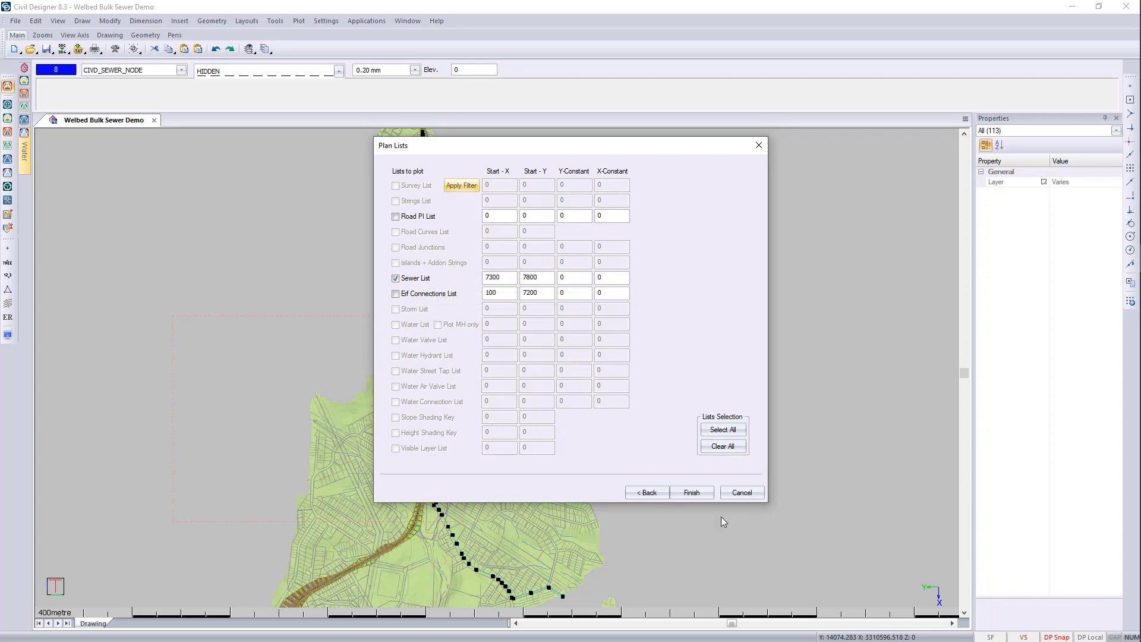
{"action": "left_click", "coordinate": [691, 493]}
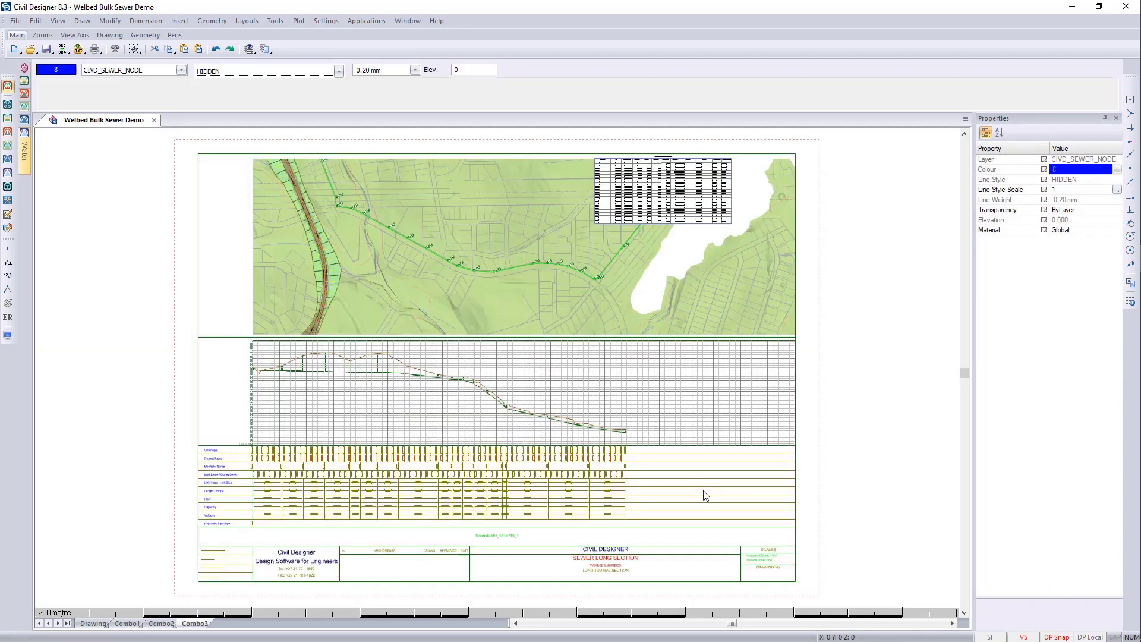
- Review the Combo1, Combo2 and Combo3 layouts, then enter the Combo3 plan viewport
{"action": "left_click", "coordinate": [126, 624]}
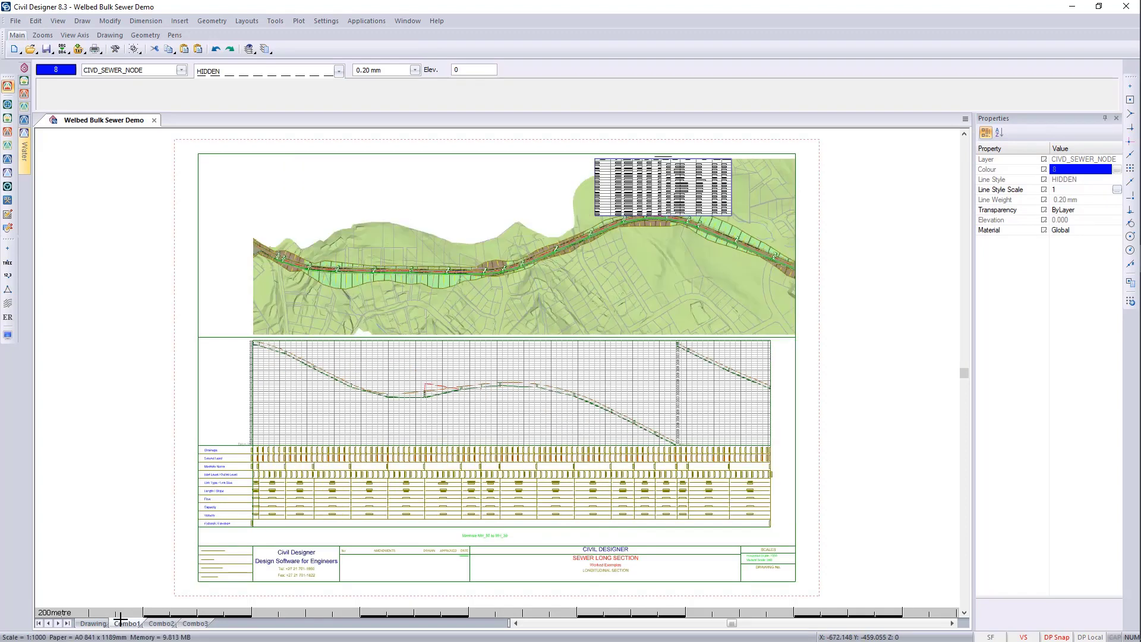
{"action": "left_click", "coordinate": [162, 623]}
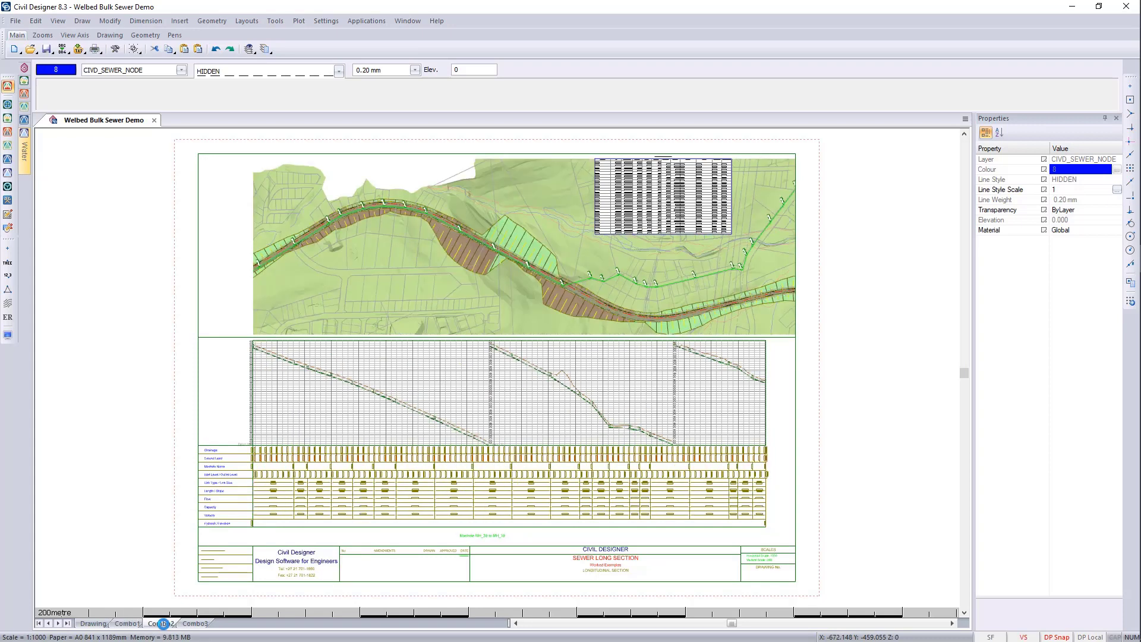
{"action": "left_click", "coordinate": [195, 623]}
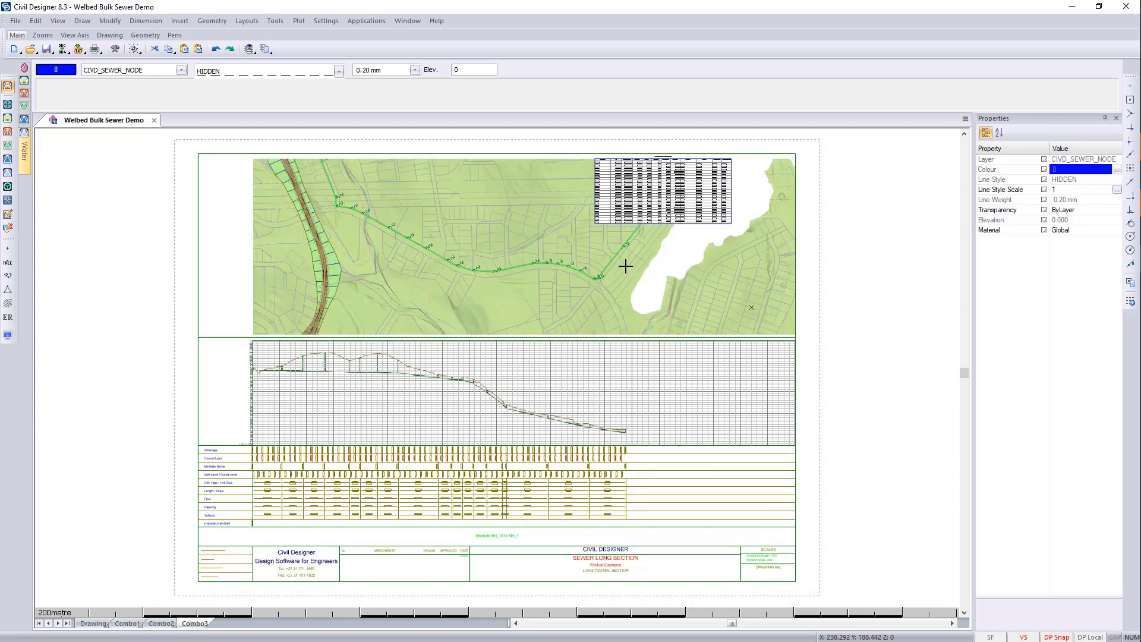
{"action": "left_click", "coordinate": [669, 183]}
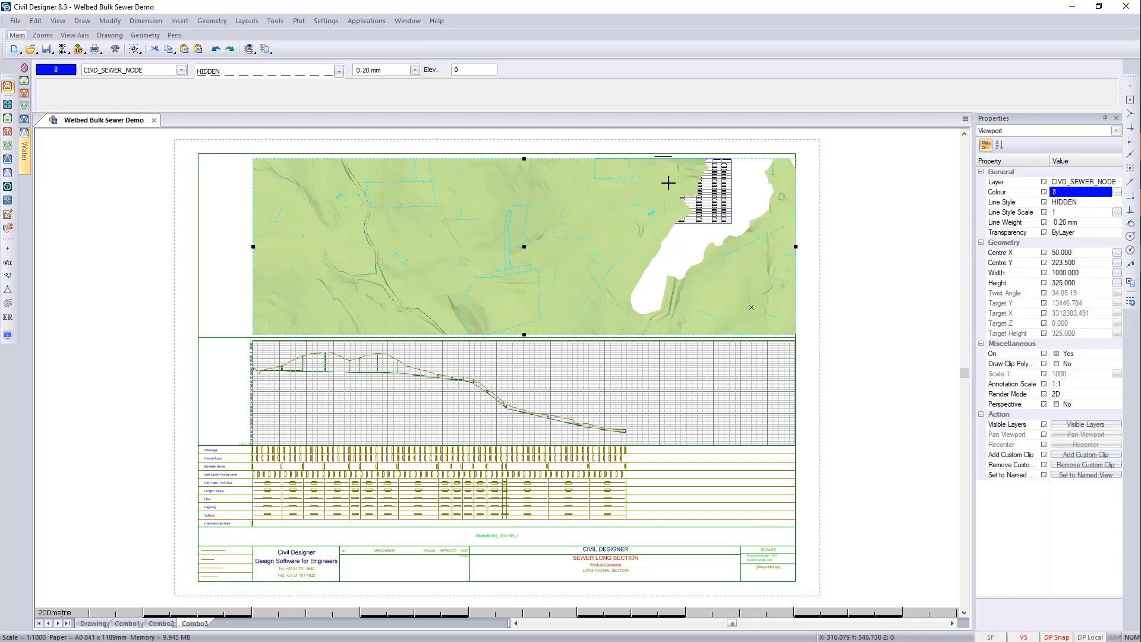
{"action": "double_click", "coordinate": [668, 183]}
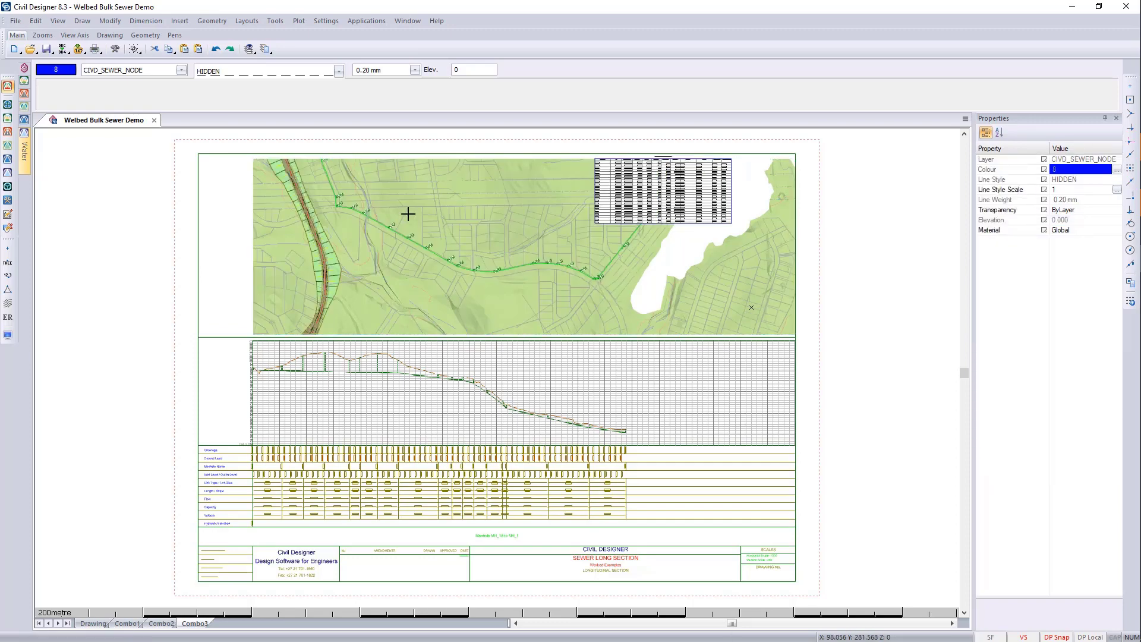
- Unlock CIVD_SEWER_LINK and make both sewer layers selectable in Layer Settings
{"action": "left_click", "coordinate": [138, 72]}
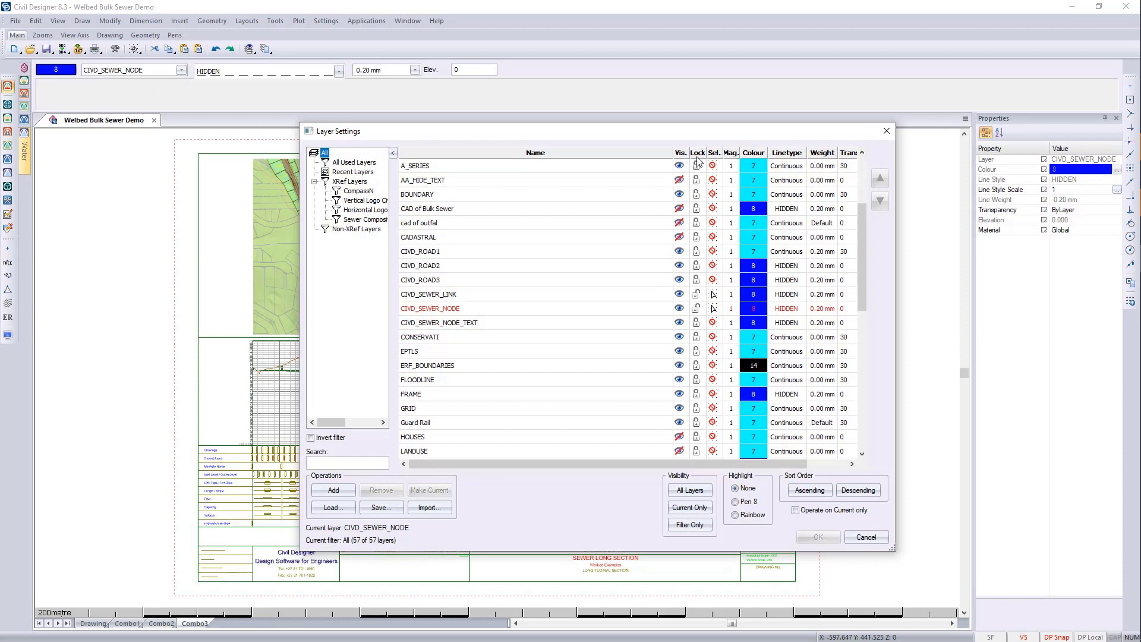
{"action": "left_click", "coordinate": [697, 295]}
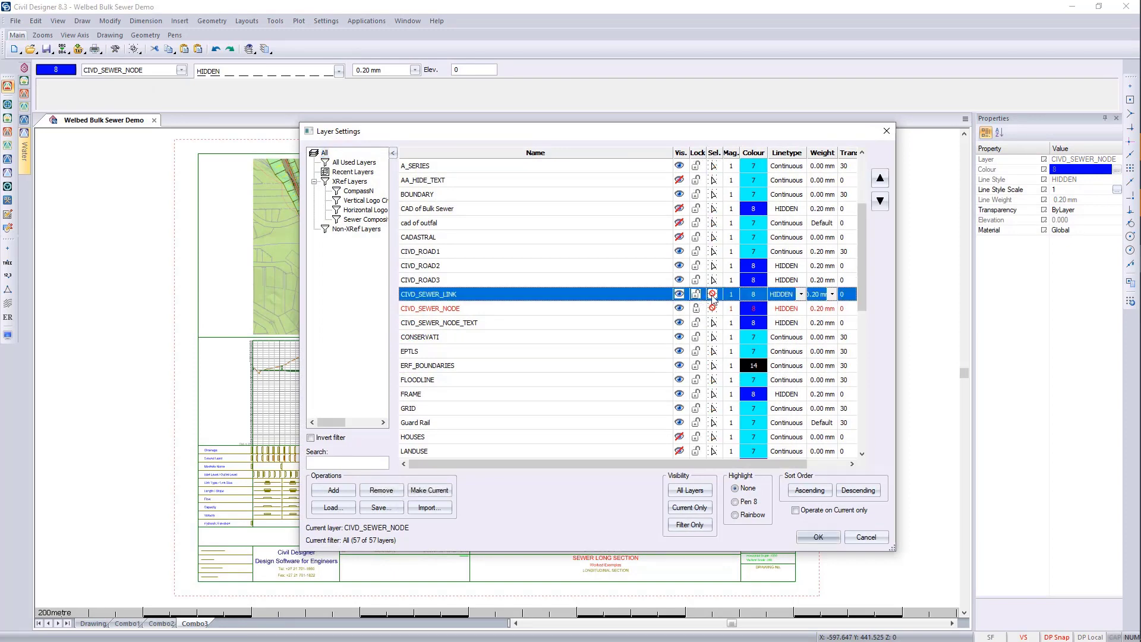
{"action": "left_click", "coordinate": [697, 308]}
{"action": "left_click", "coordinate": [713, 308]}
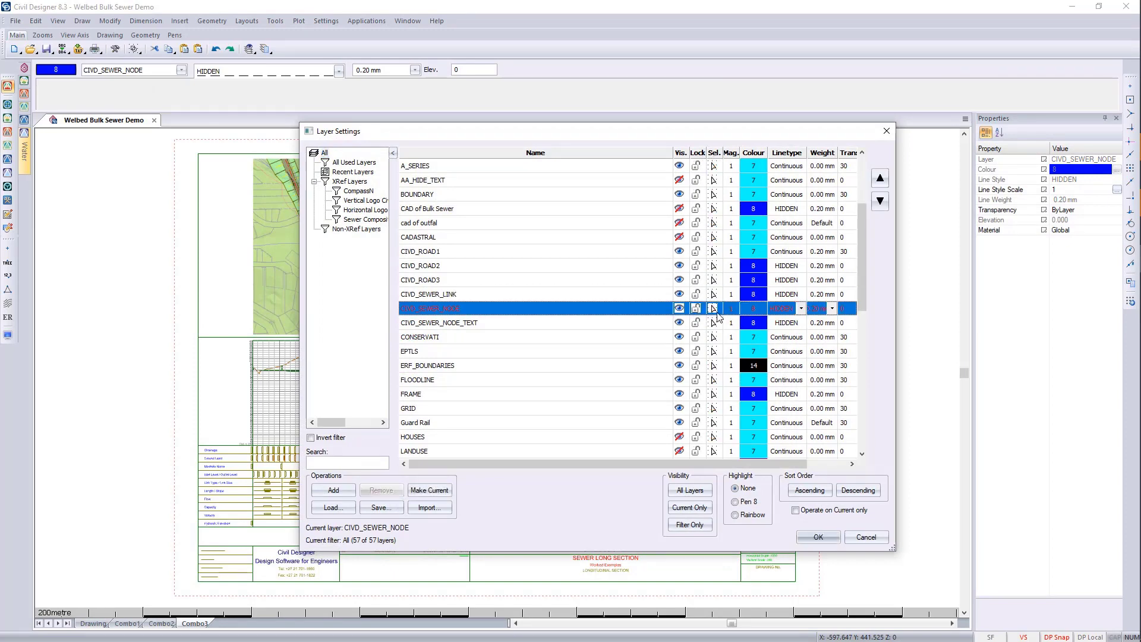
{"action": "left_click", "coordinate": [819, 537]}
- Move the sewer table from the top of the plan to its lower right
{"action": "left_click", "coordinate": [659, 212]}
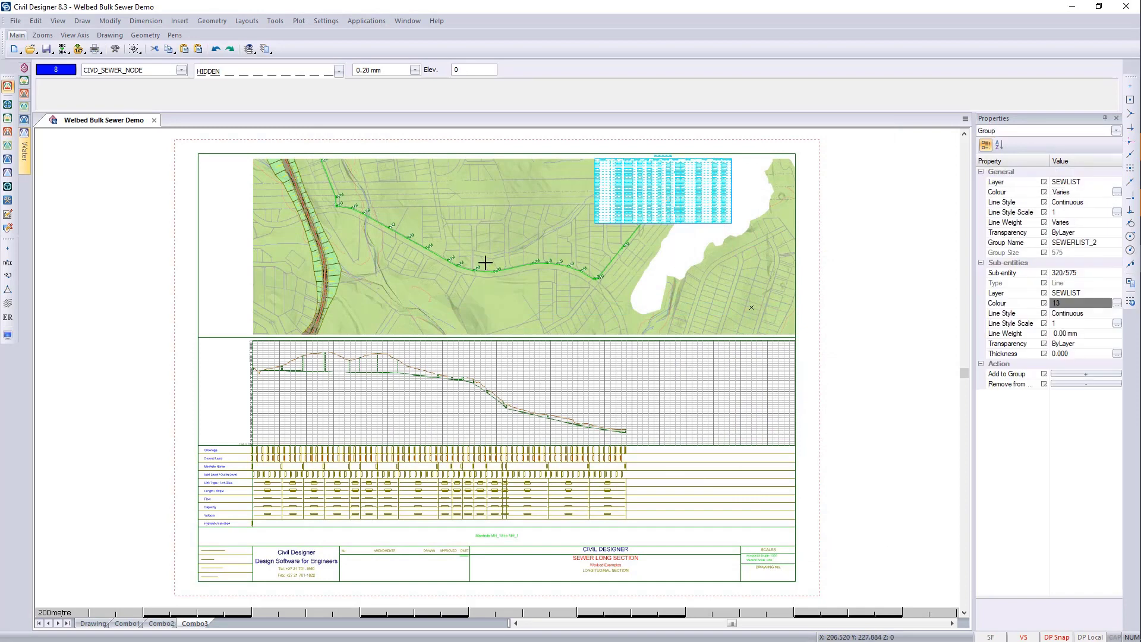
{"action": "left_click", "coordinate": [111, 21]}
{"action": "left_click", "coordinate": [127, 52]}
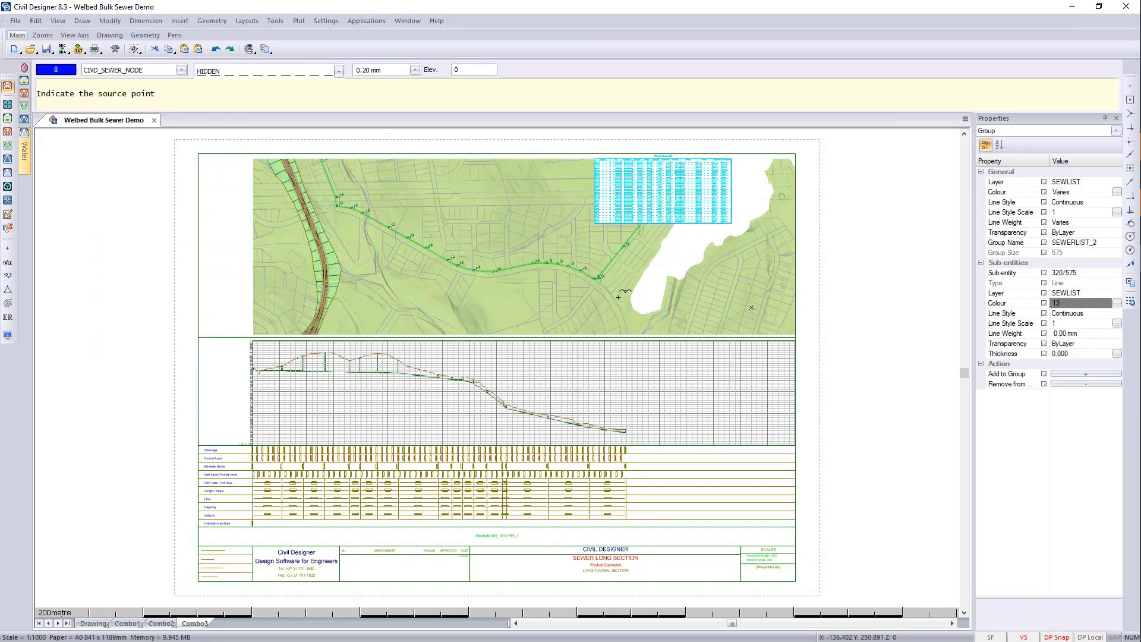
{"action": "left_click", "coordinate": [695, 200]}
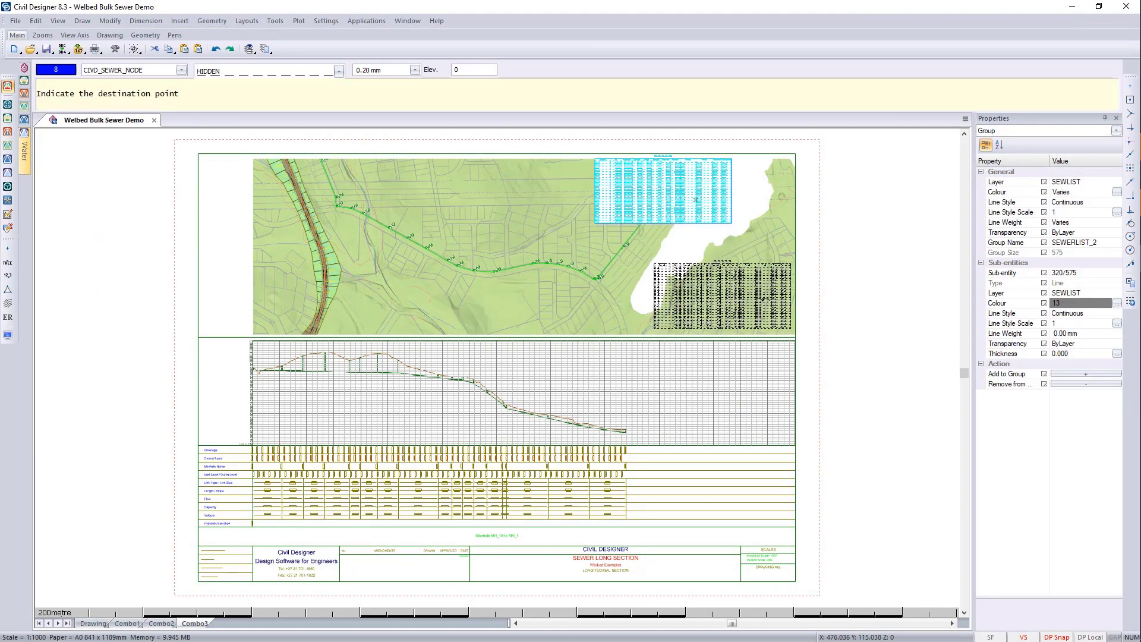
{"action": "left_click", "coordinate": [754, 304]}
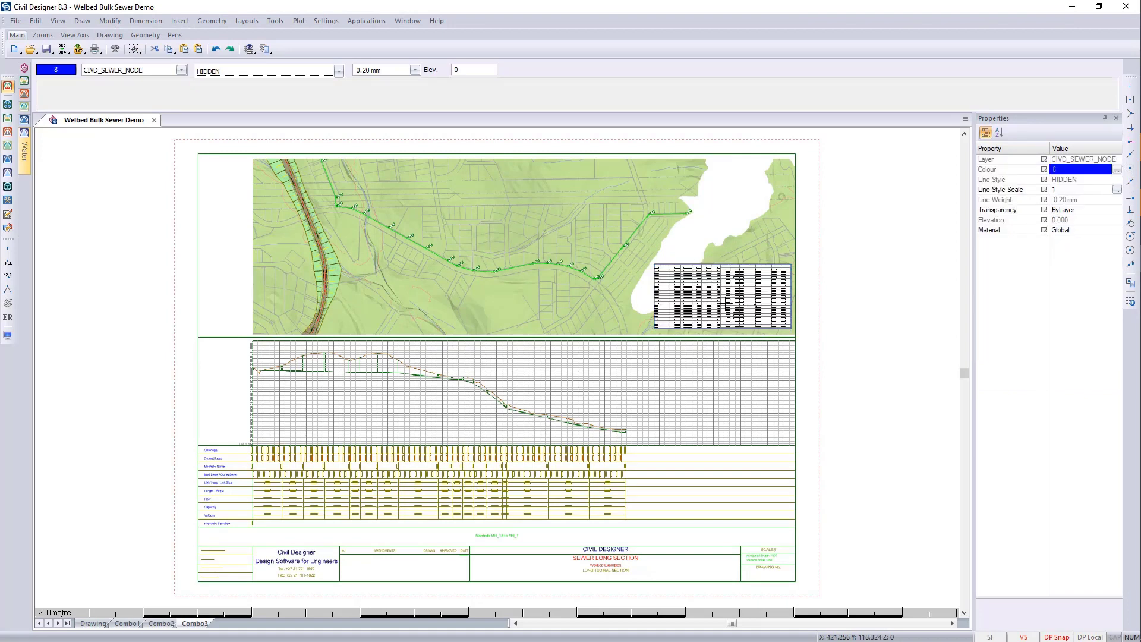